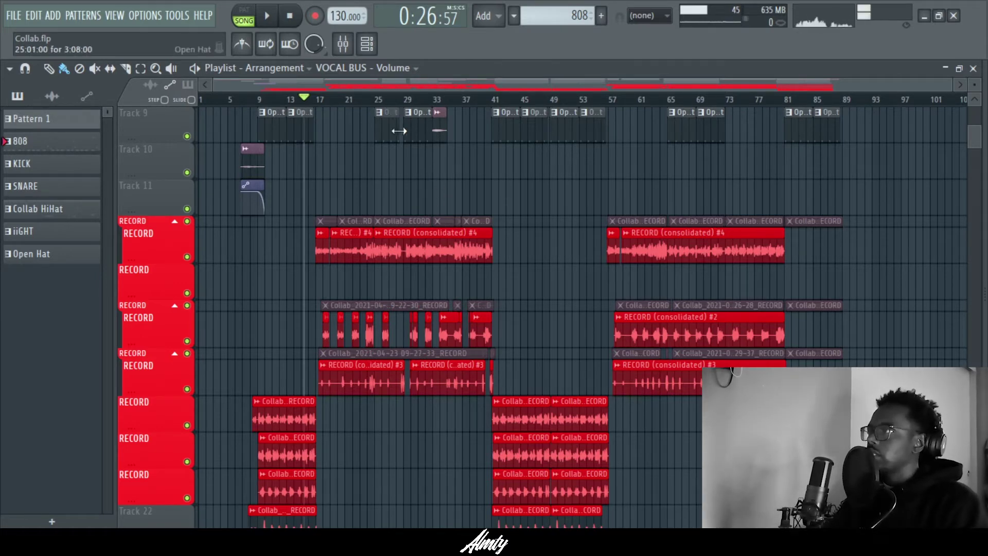
- Play the arrangement from about bar 15 to hear the vocals in the mix, and stop playback
key("space")
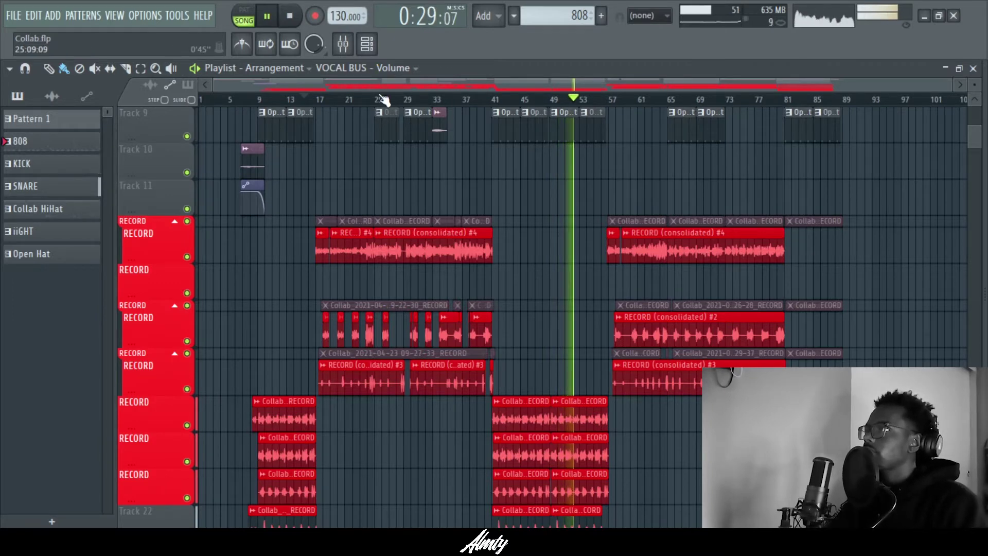
key("space")
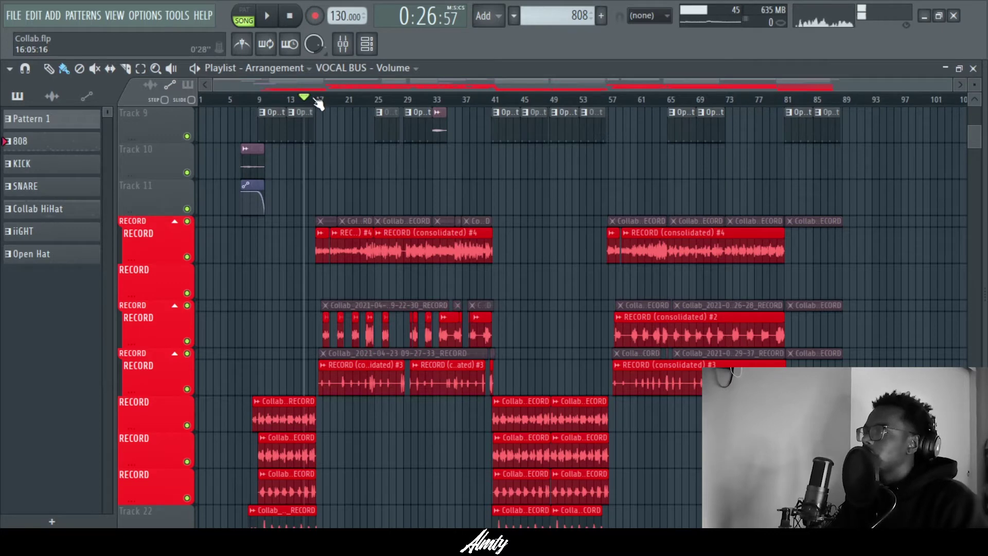
key("space")
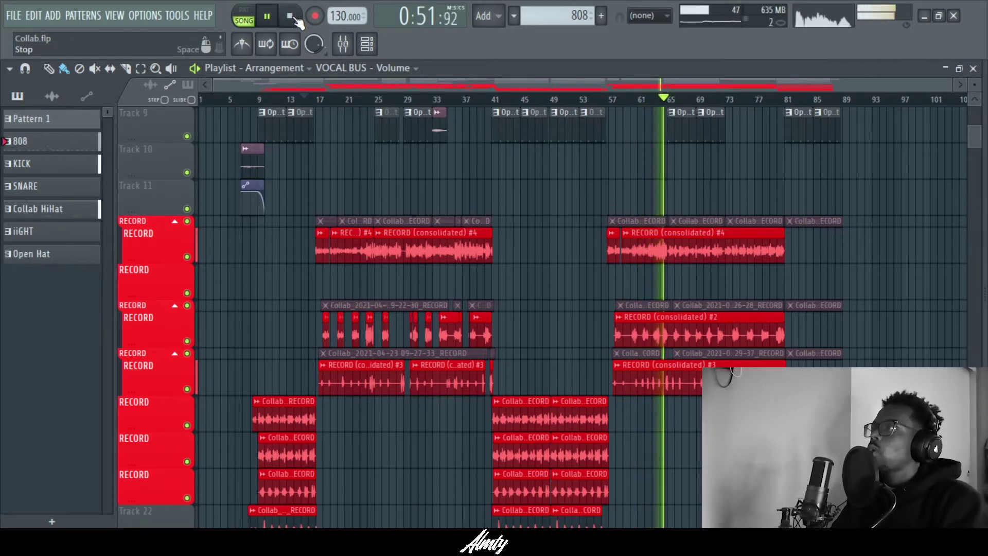
left_click(291, 17)
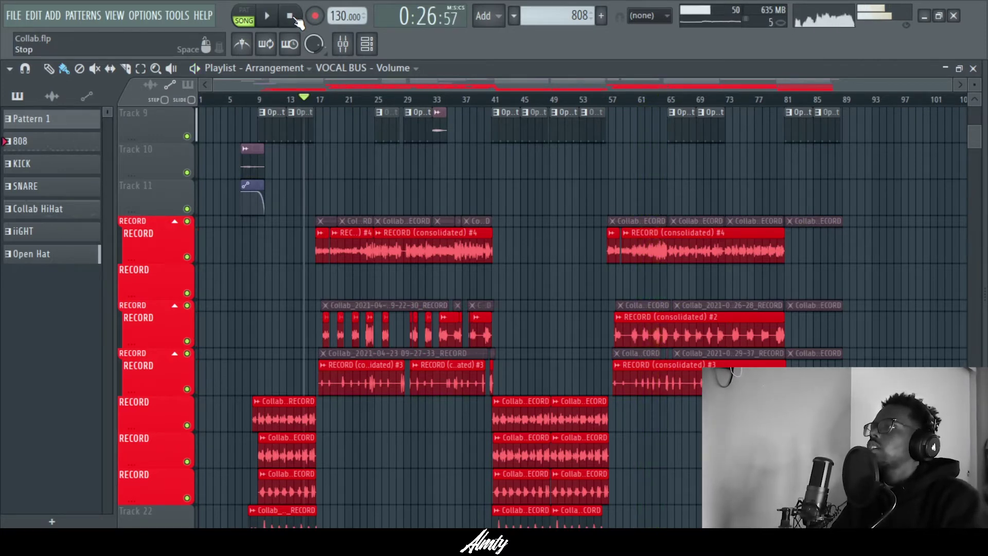
- Open the mixer and examine the routing of the MAIN VOCAL, MAIN PC and VOCAL BUS channels
key("F9")
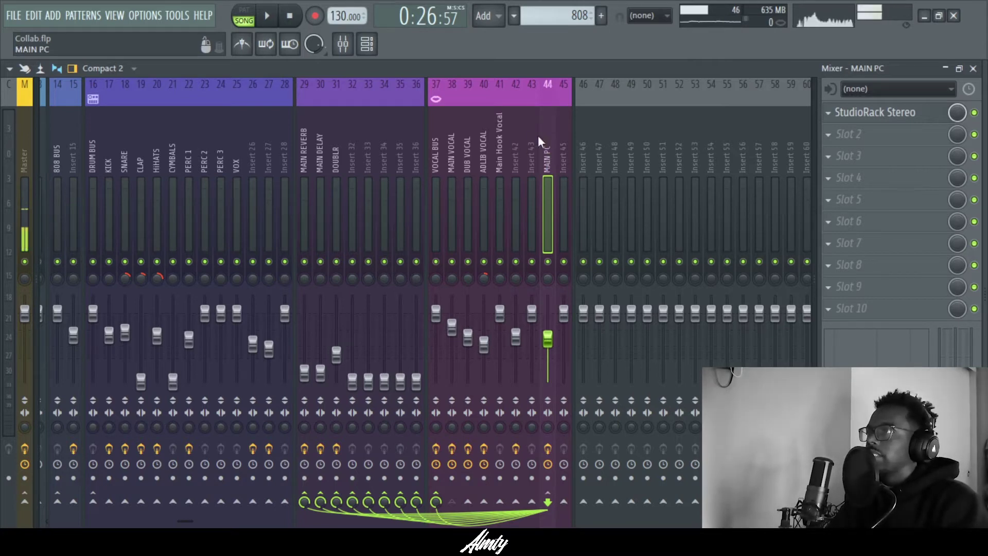
left_click(450, 130)
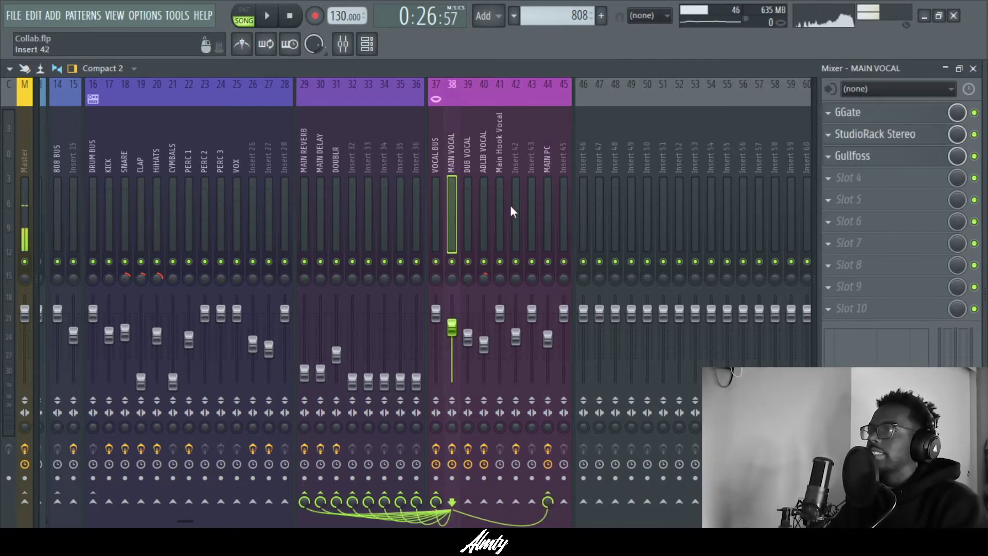
left_click(544, 149)
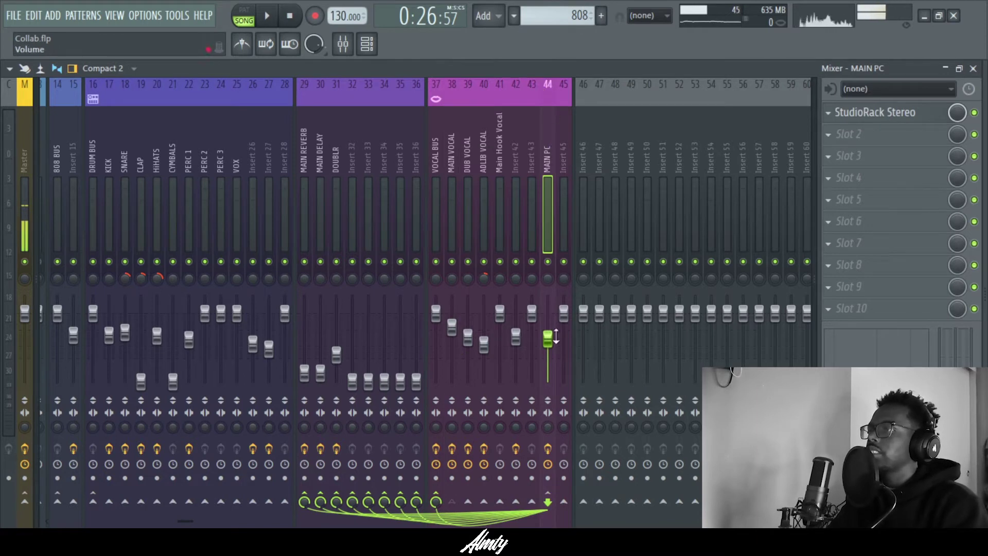
left_click(437, 126)
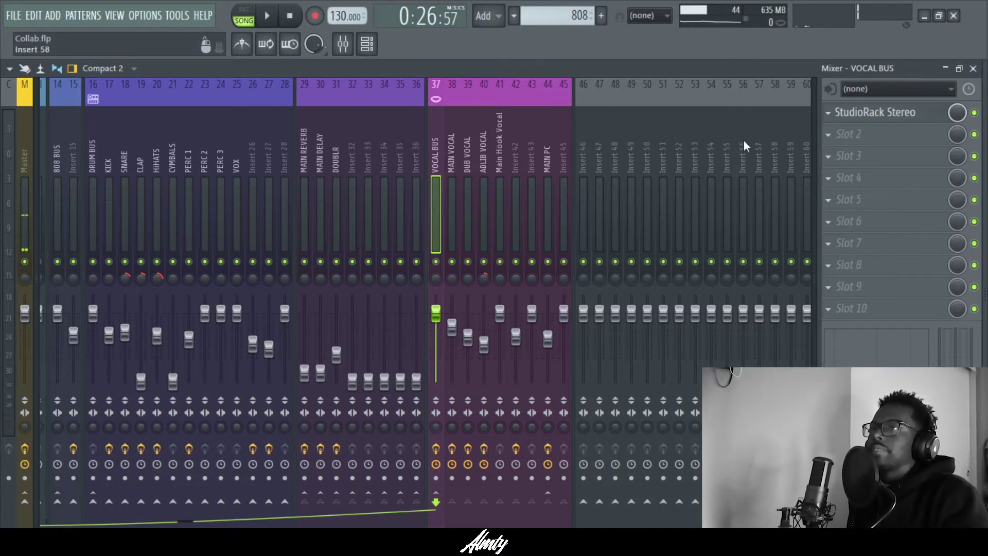
- Inspect the StudioRack Stereo plugin chains on the VOCAL BUS and MAIN PC channels, closing each plugin window
left_click(925, 114)
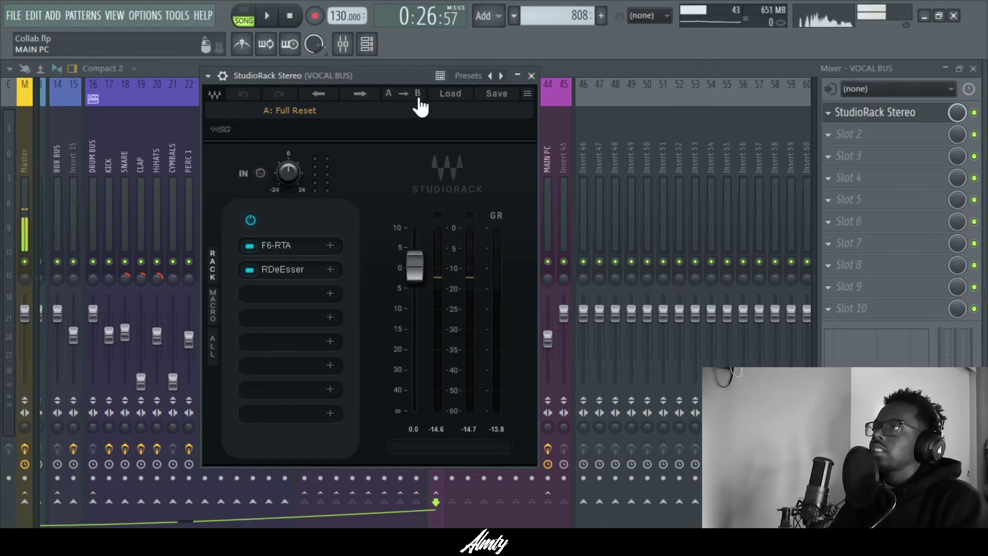
left_click(532, 75)
left_click(546, 145)
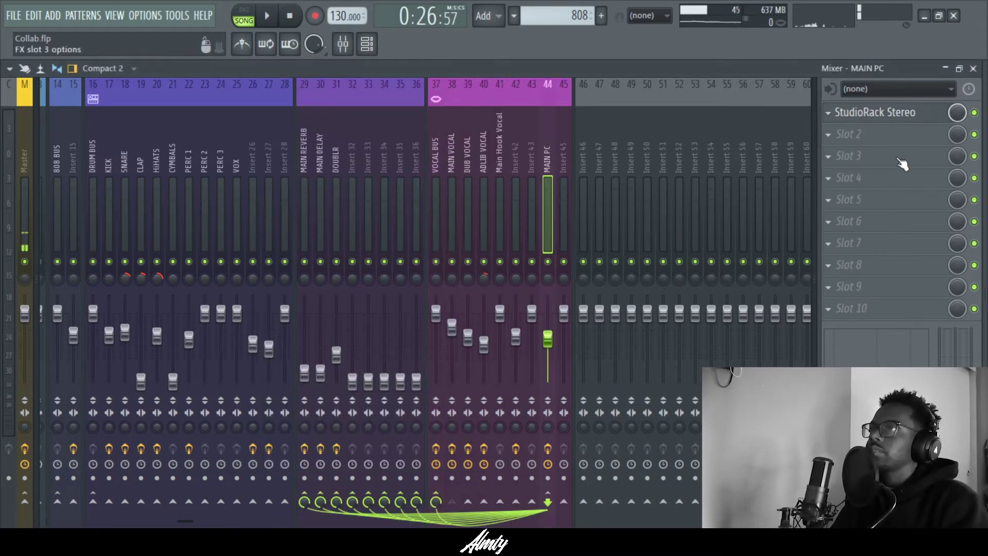
left_click(902, 113)
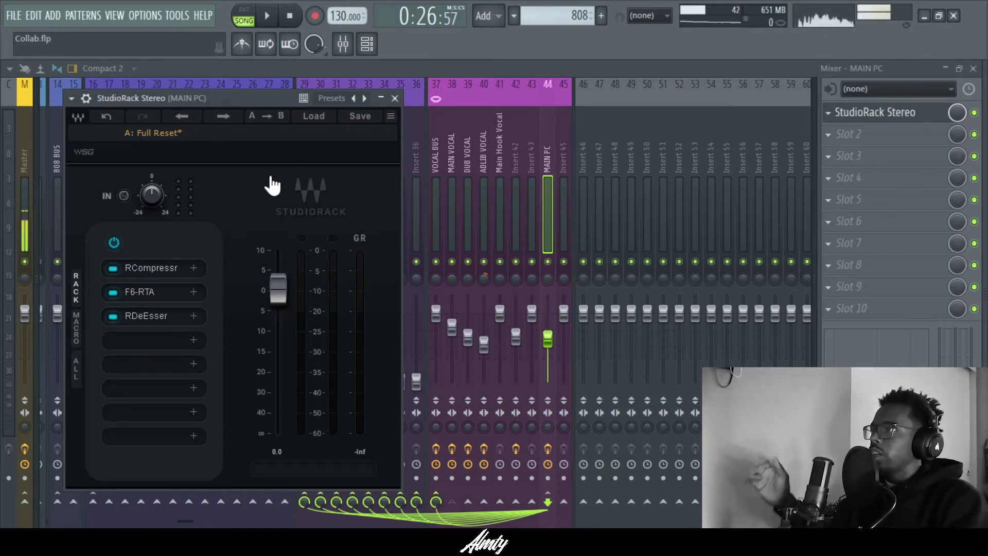
left_click(395, 98)
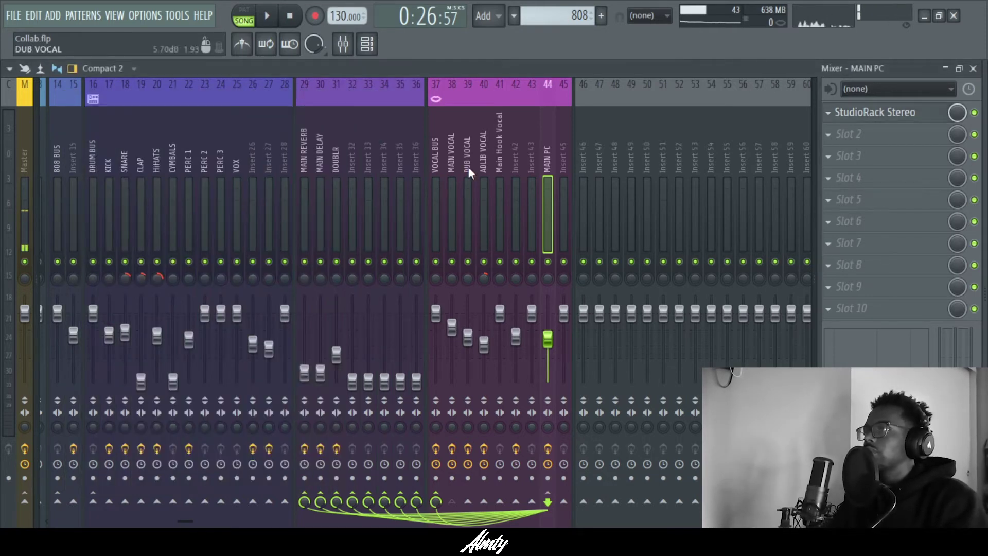
left_click(926, 114)
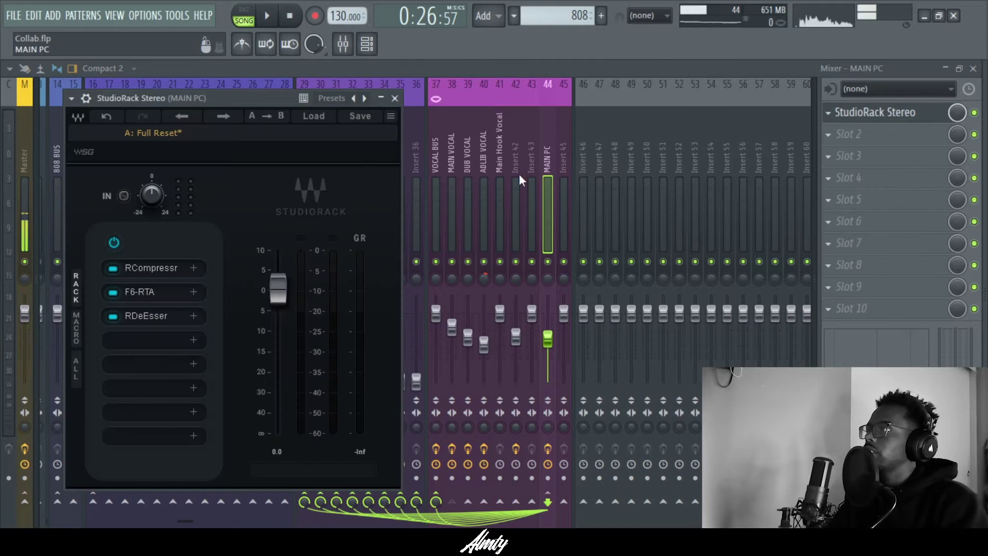
left_click(395, 98)
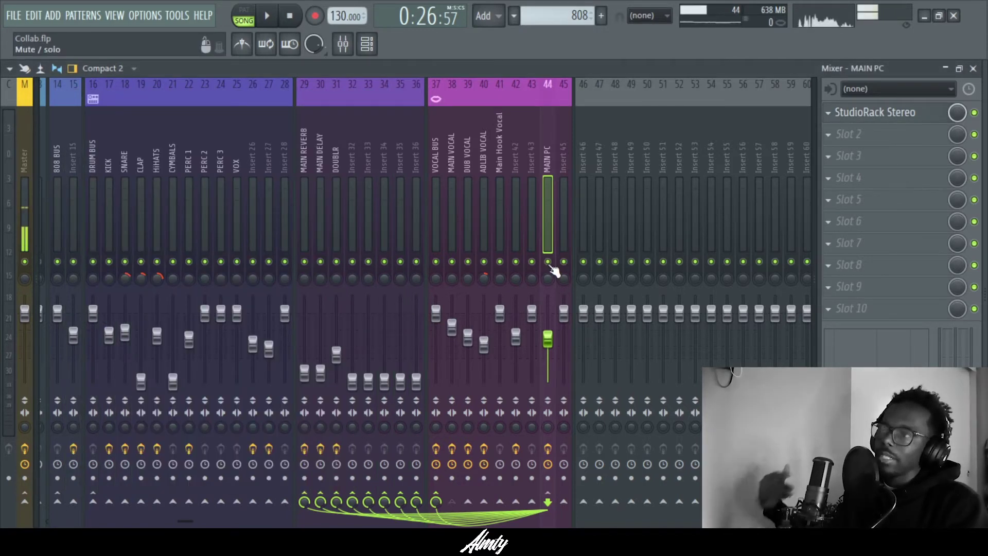
- Play the song while muting and unmuting the MAIN PC channel to compare the vocals with and without parallel compression
key("space")
left_click(548, 262)
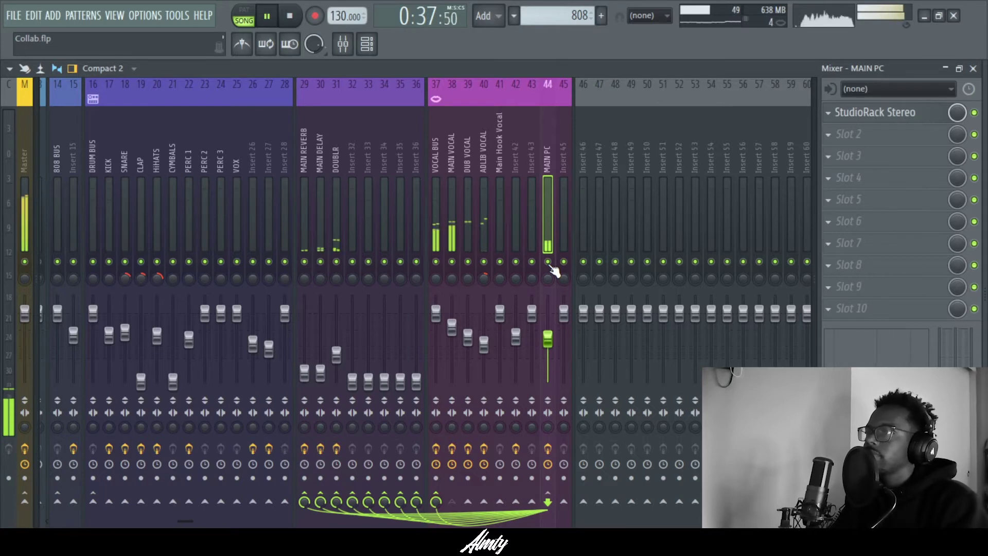
left_click(548, 262)
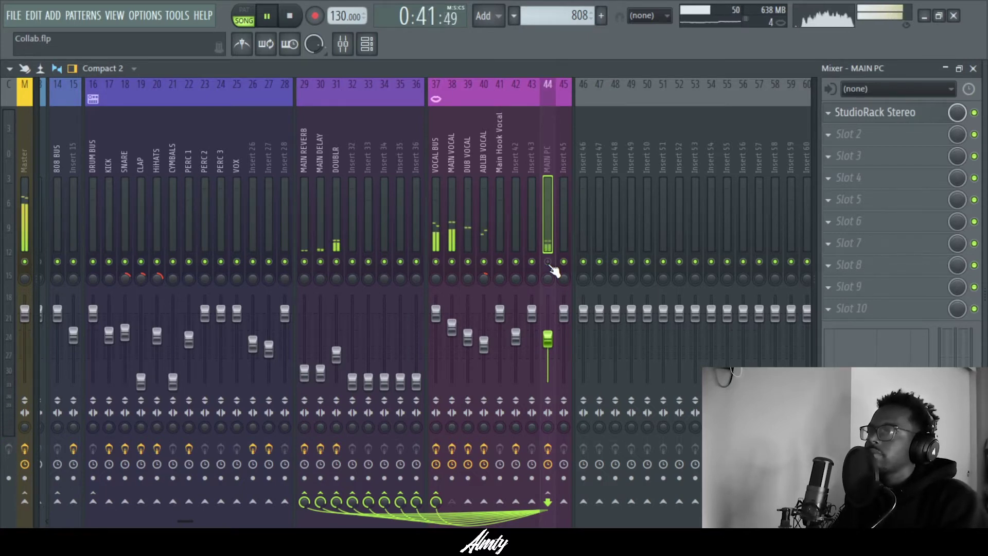
left_click(548, 262)
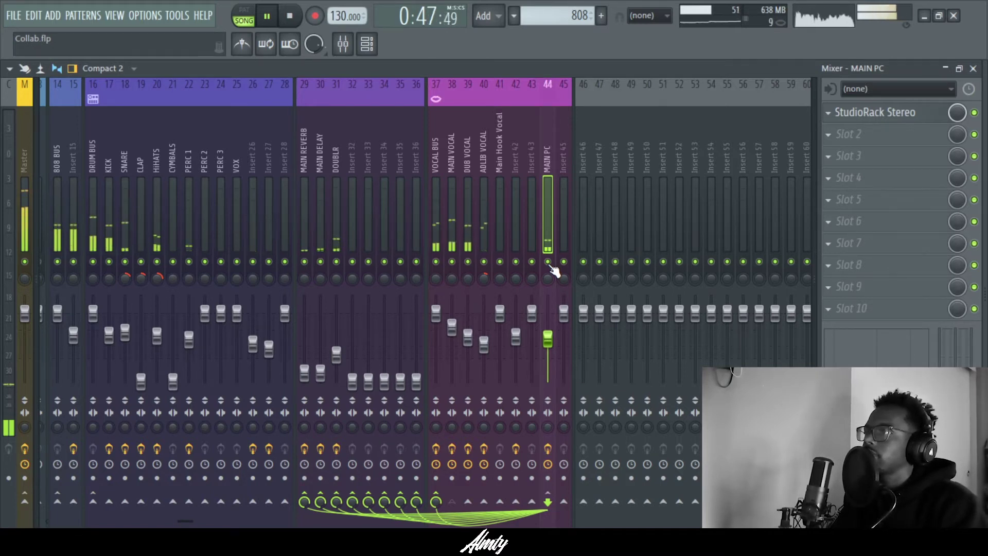
key("space")
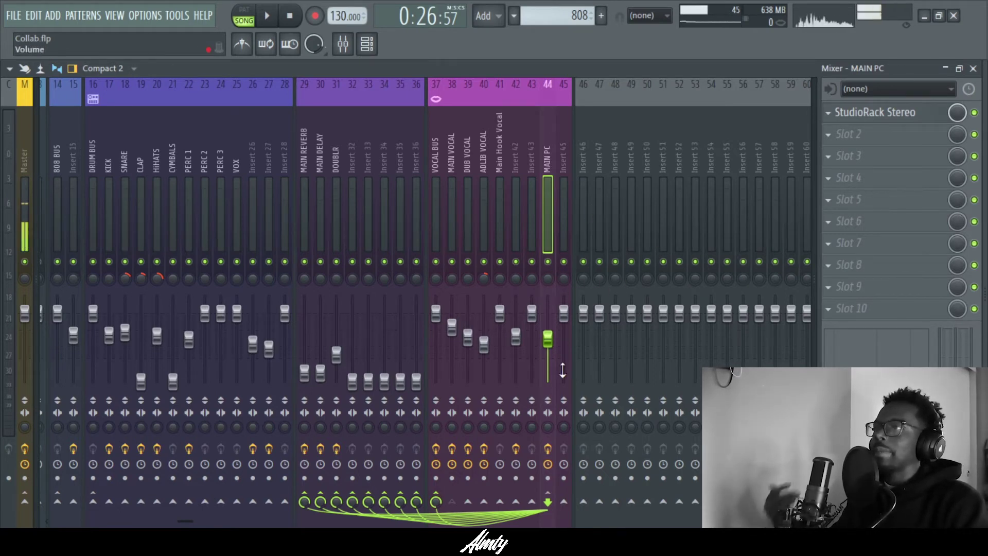
- Review the StudioRack Stereo chain on the MAIN PC channel again and minimize the mixer to reveal the playlist
left_click(894, 119)
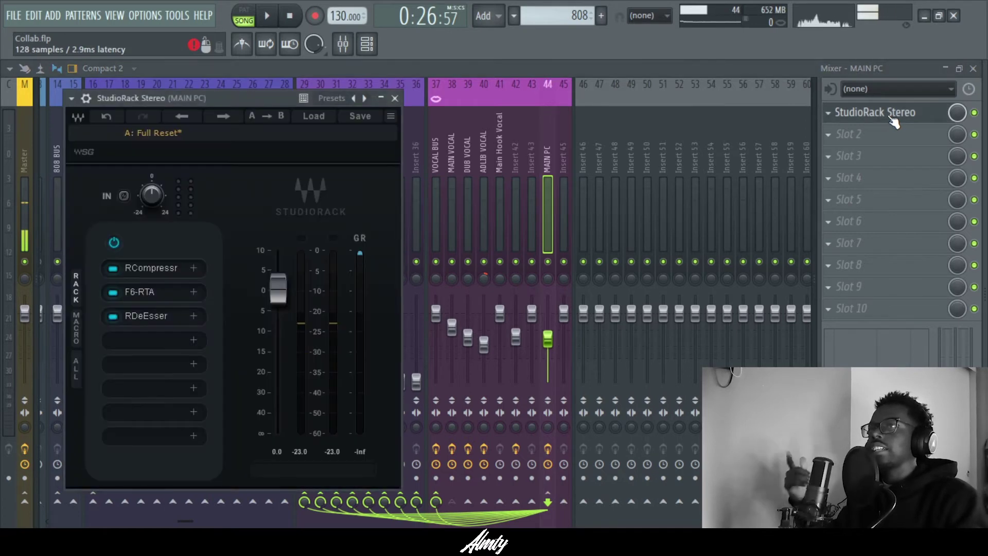
left_click(394, 99)
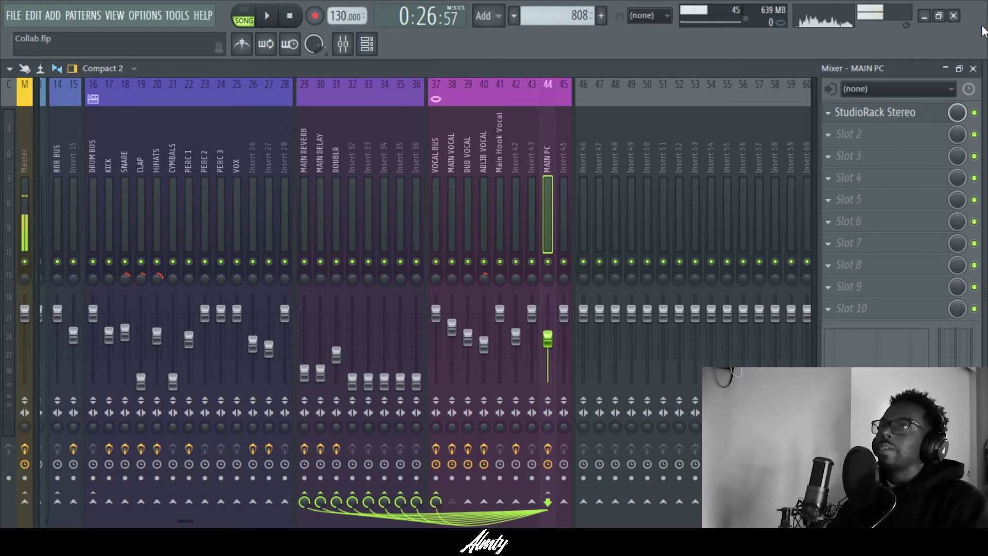
left_click(947, 69)
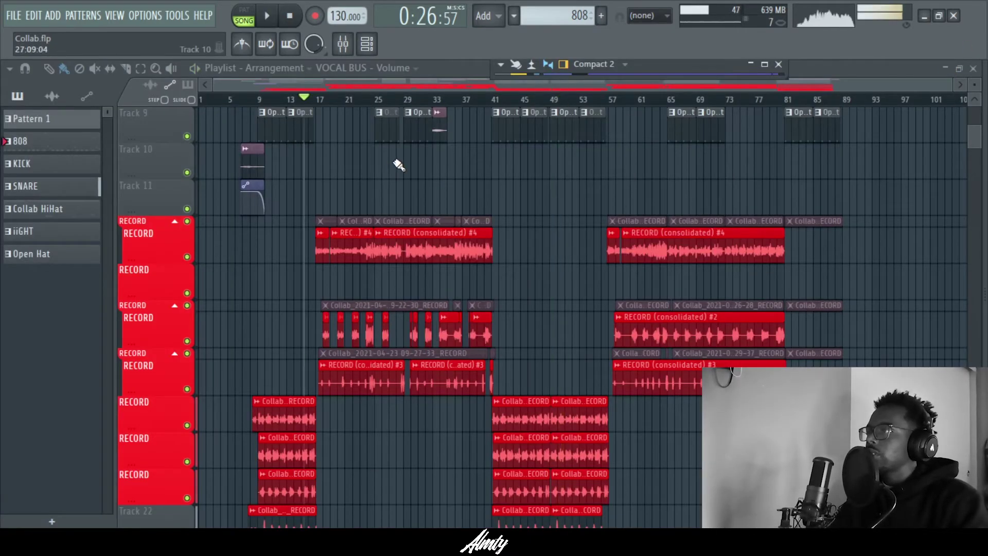
- Examine the clip options of the consolidated vocal clip starting at bar 19 on the first RECORD track, and dismiss them
scroll(350, 136, "down", 3)
scroll(351, 136, "up", 4)
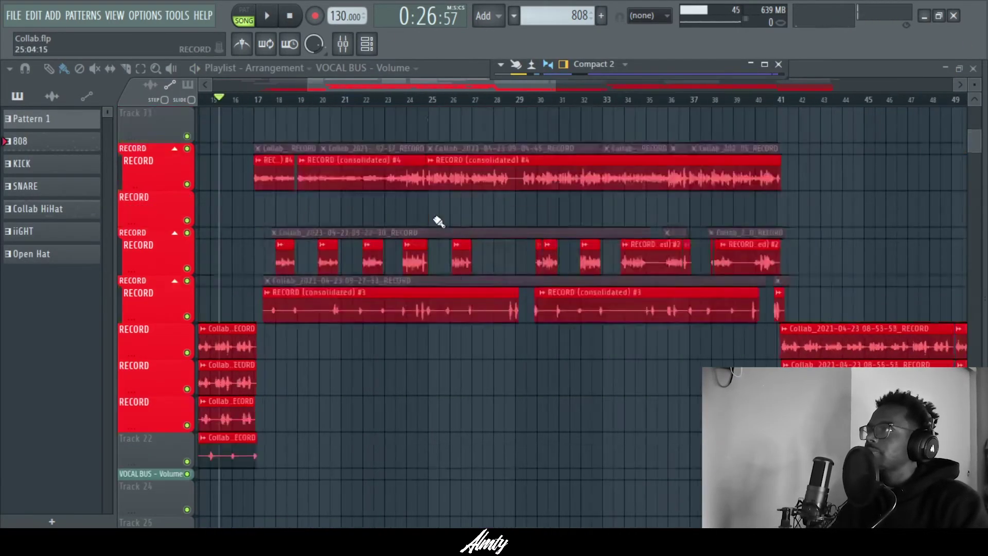
scroll(357, 248, "up", 5)
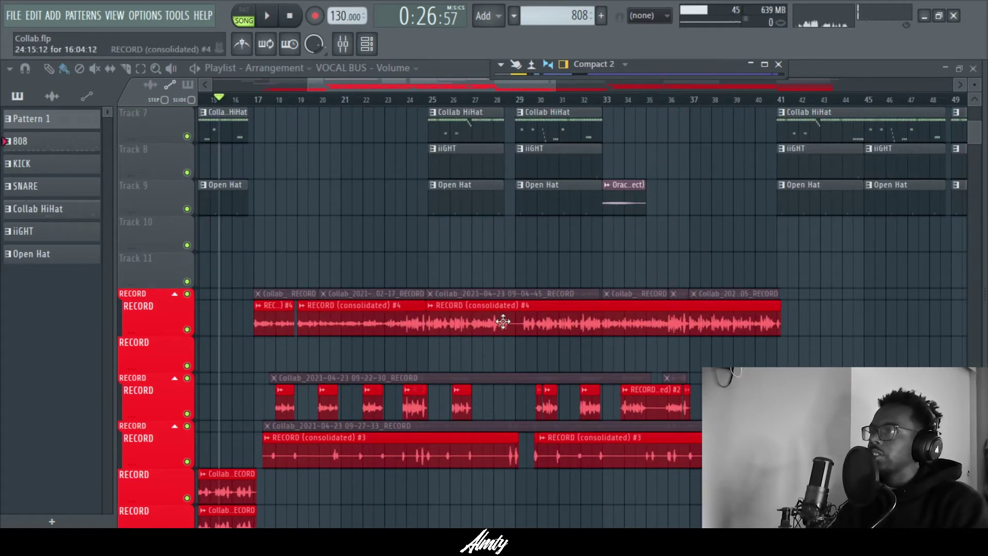
left_click(302, 307)
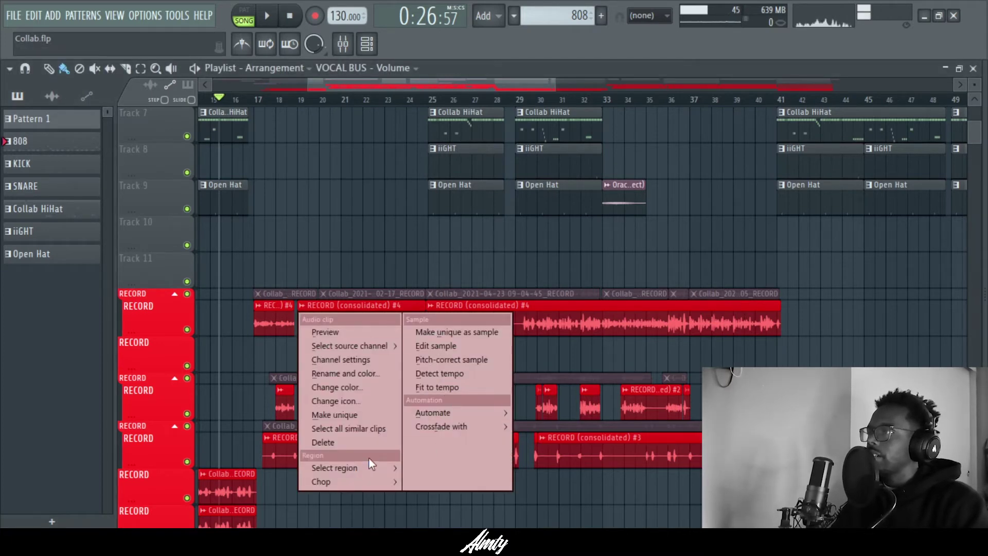
left_click(531, 264)
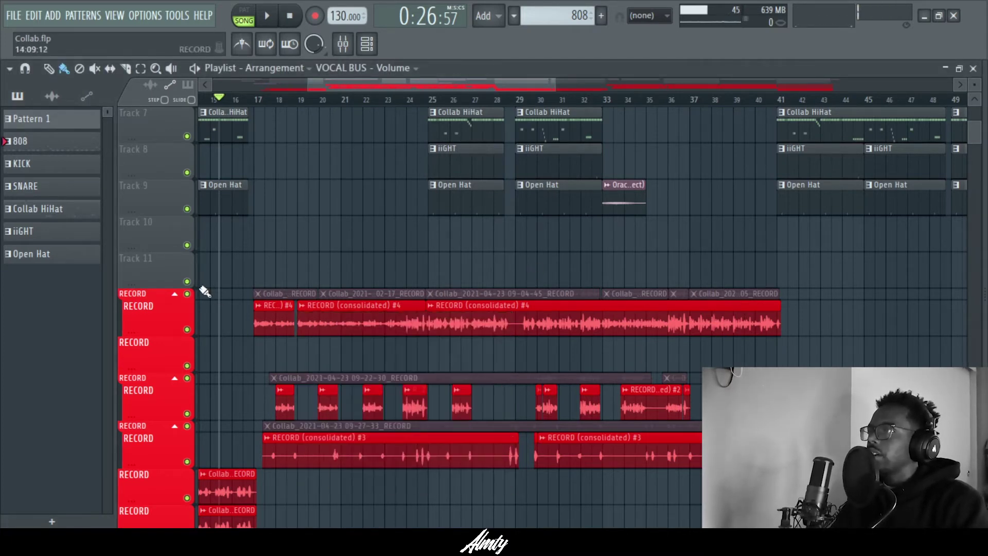
- Duplicate the three consolidated vocal clips between bars 17 and 41 onto the empty RECORD track directly below
left_click(140, 68)
left_click_drag(761, 304, 258, 335)
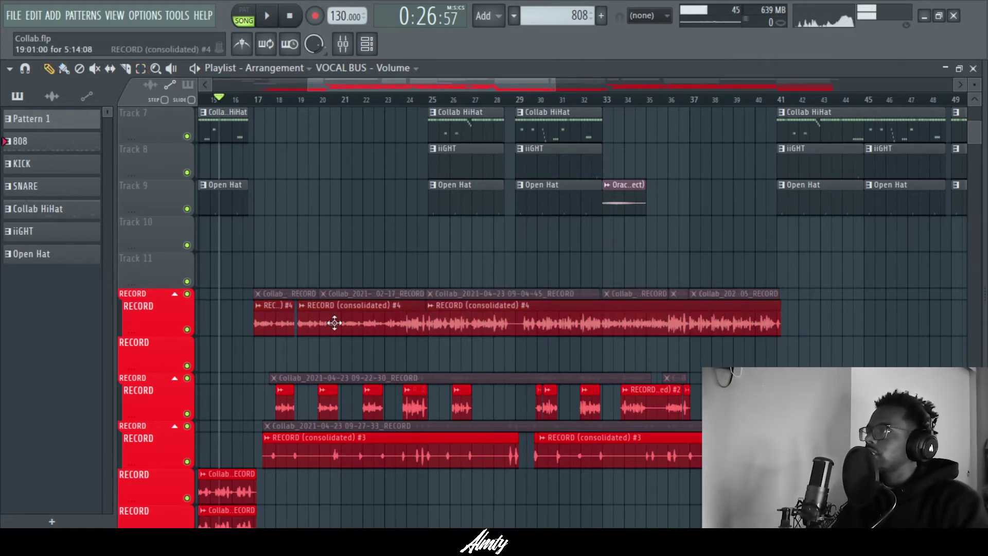
left_click_drag(335, 323, 337, 360)
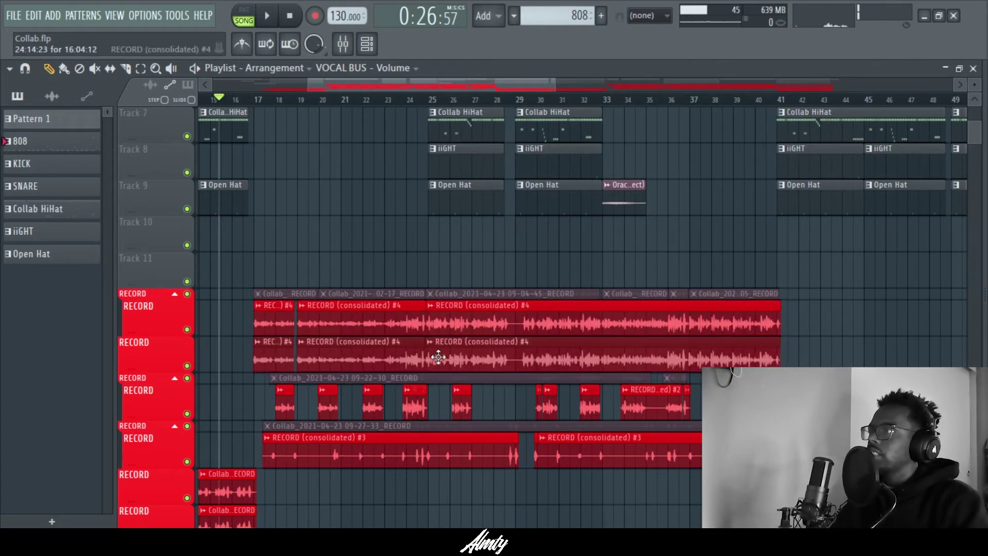
double_click(303, 343)
left_click(522, 249)
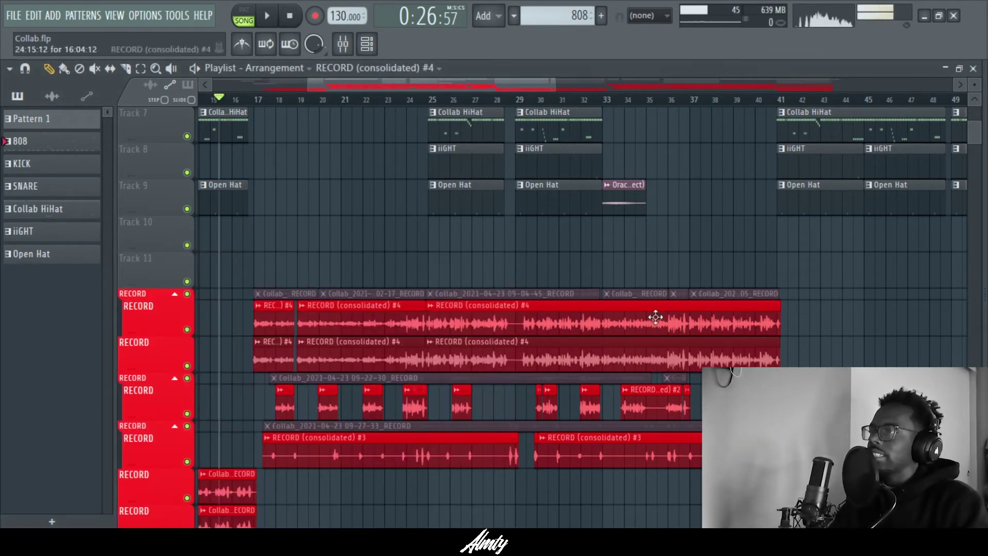
- Delete the three duplicated vocal clips from the second RECORD track
right_click(669, 355)
right_click(534, 332)
left_click(450, 329)
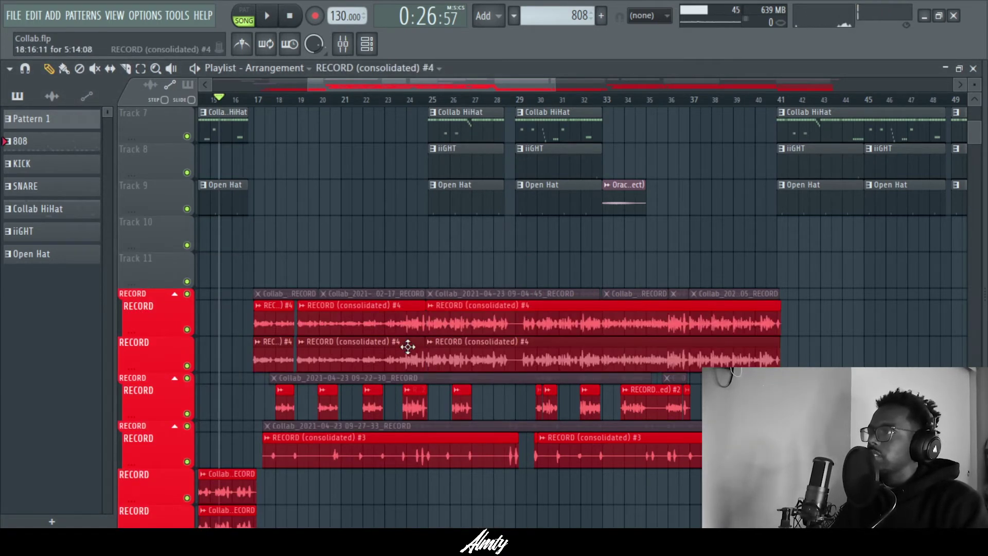
right_click(267, 363)
right_click(384, 370)
right_click(452, 367)
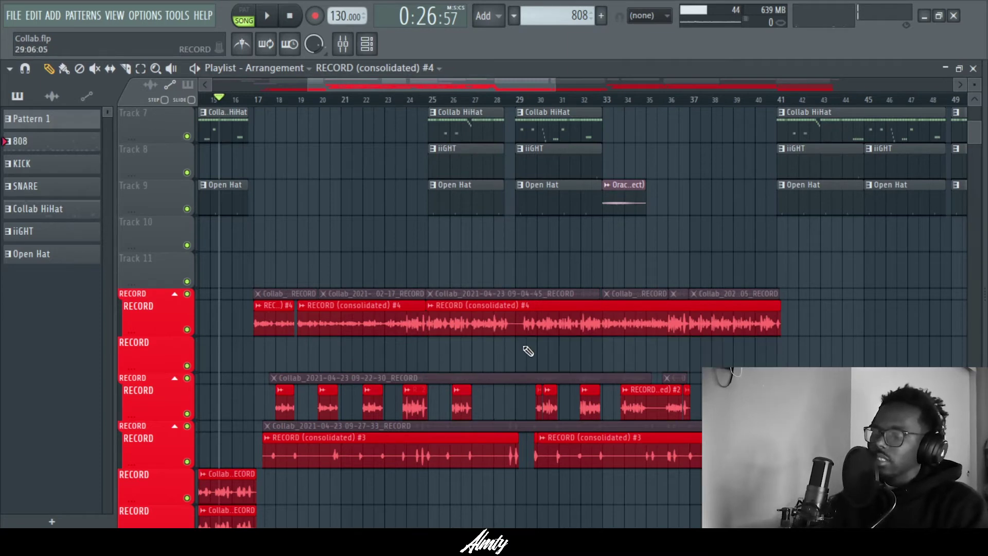
- Restore the mixer to full size and examine the sends of the MAIN PC, VOCAL BUS and MAIN VOCAL channels
key("F9")
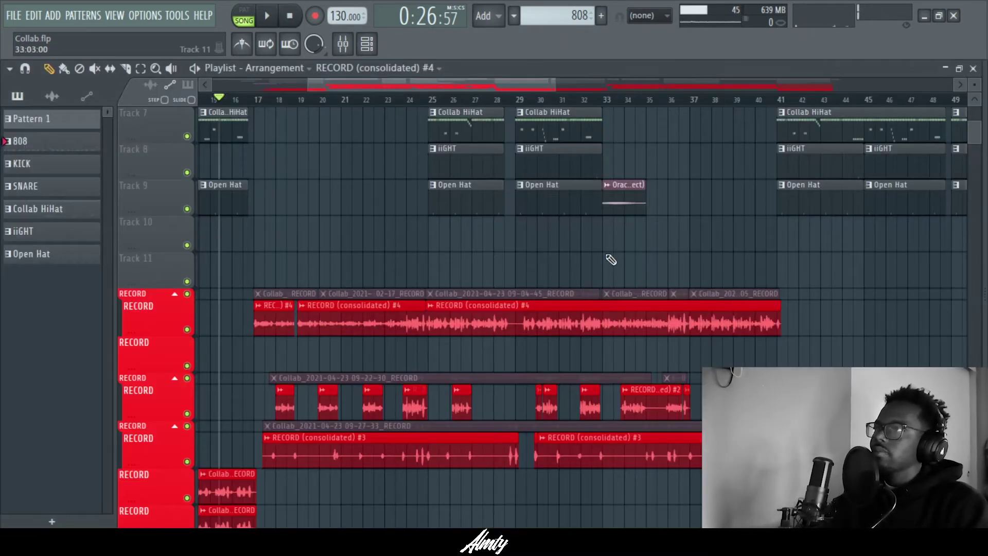
left_click(651, 67)
double_click(650, 64)
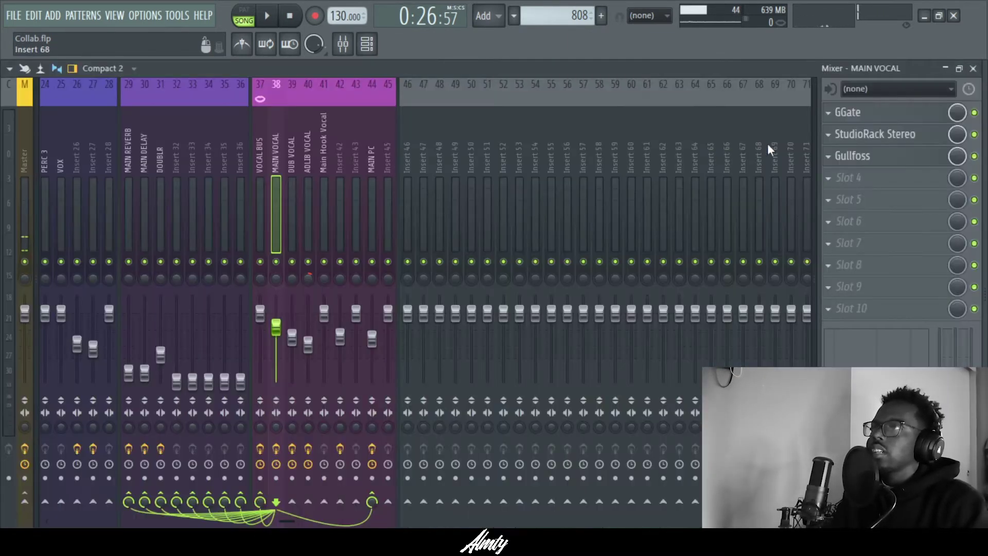
left_click(369, 155)
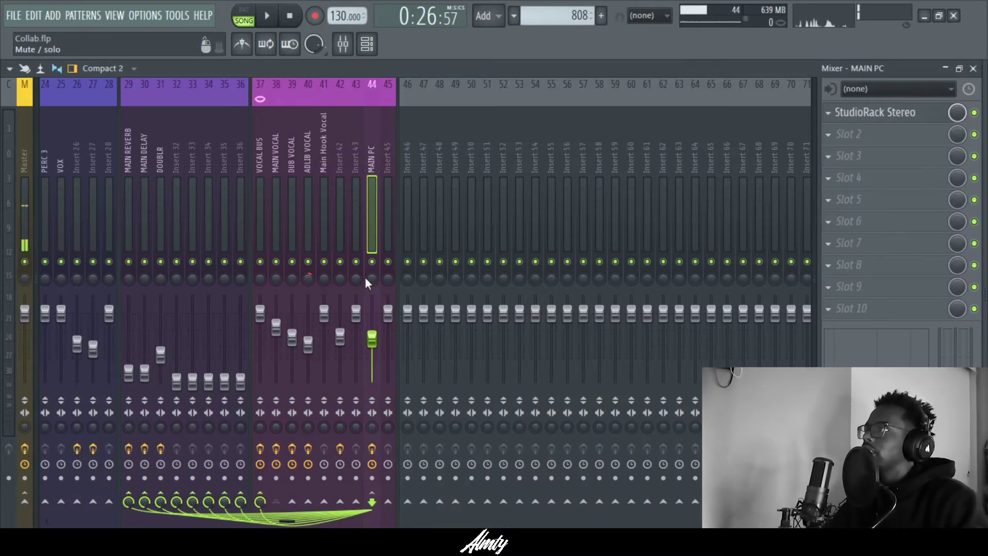
left_click(256, 188)
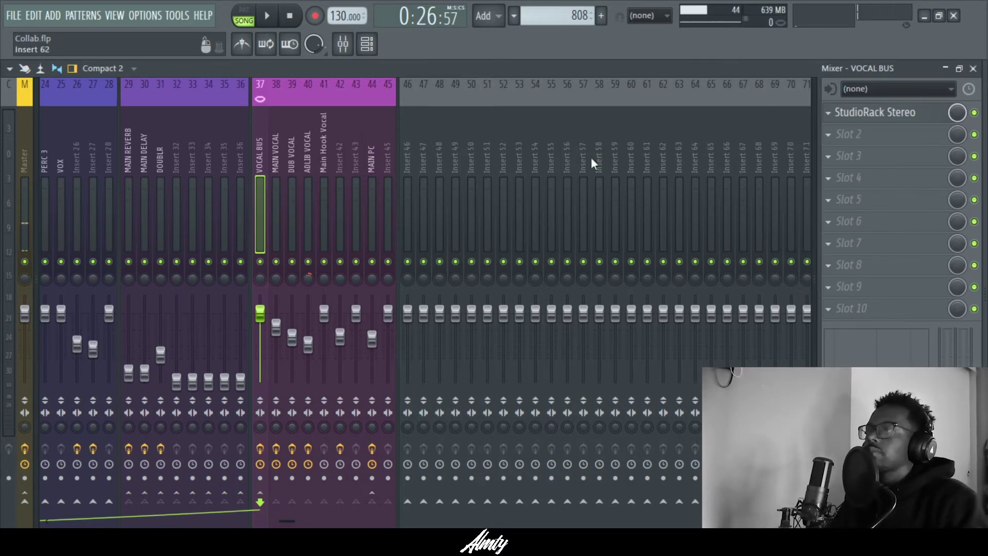
left_click(283, 148)
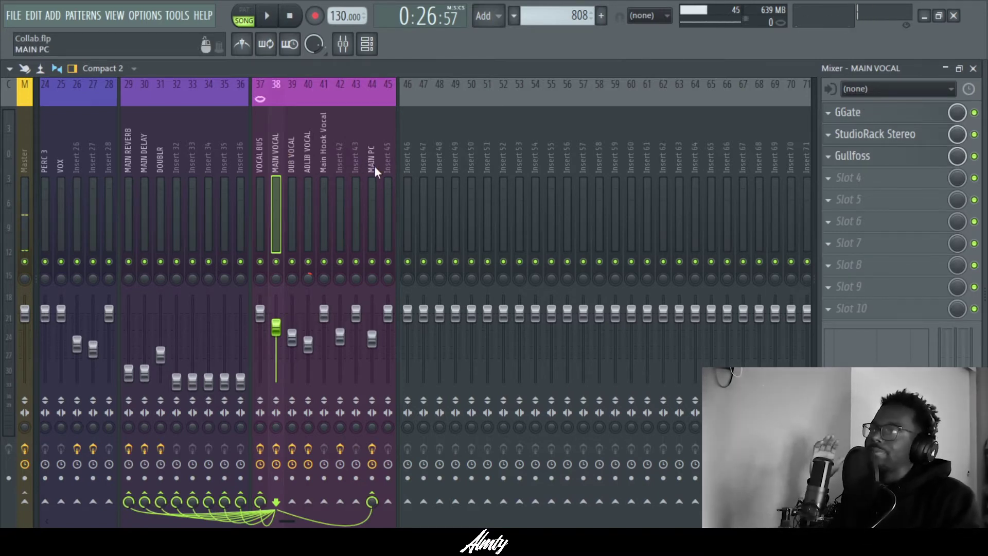
- Examine the effects and sends of the Main Hook Vocal and MAIN VOCAL mixer channels
left_click(323, 155)
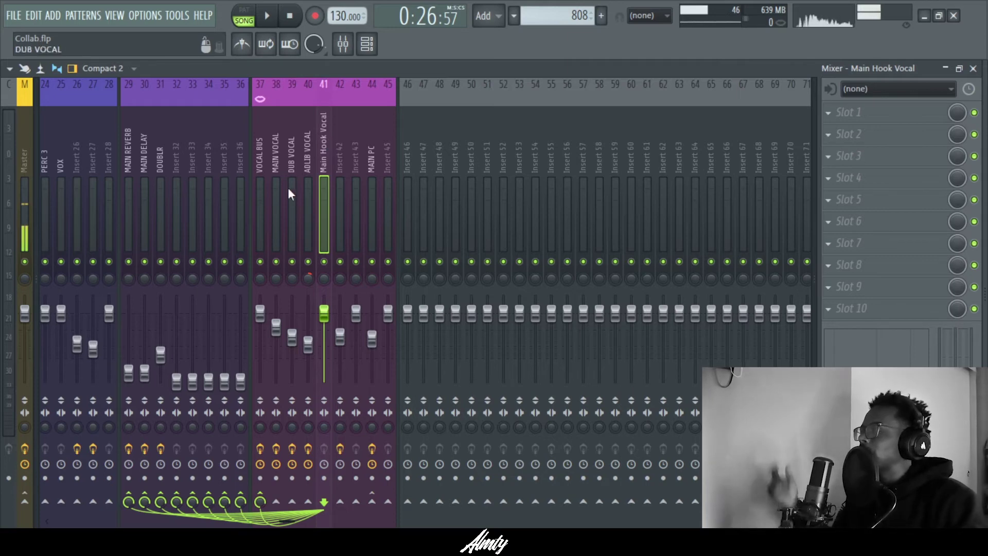
left_click(282, 156)
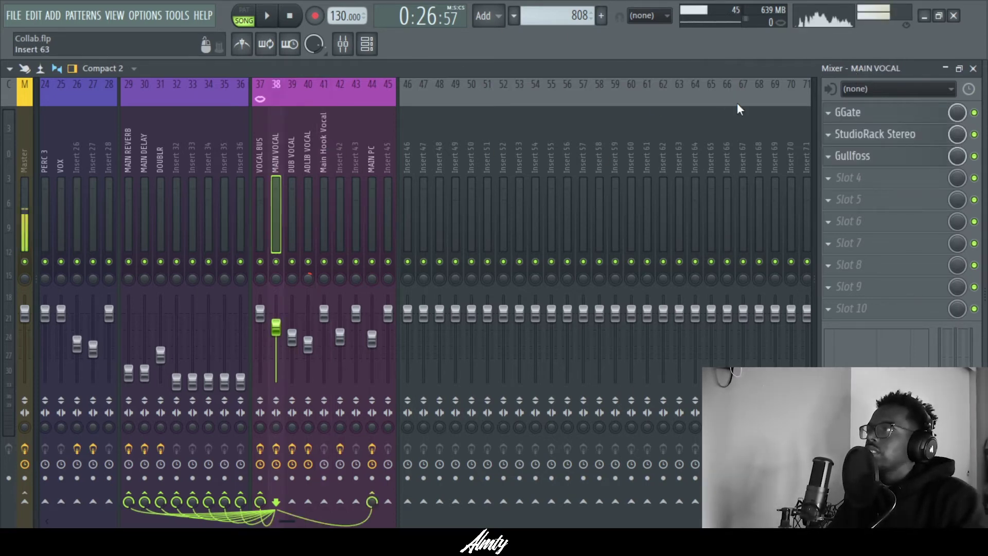
left_click(354, 141)
- Turn off RCompressor, F6-RTA and RDeEsser inside the StudioRack Stereo on the MAIN PC channel
left_click(369, 147)
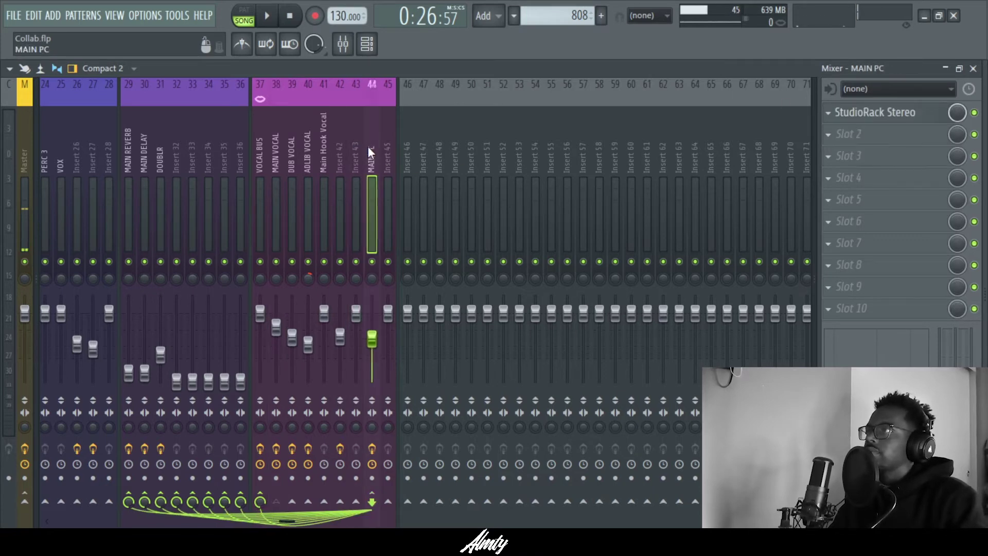
left_click(873, 116)
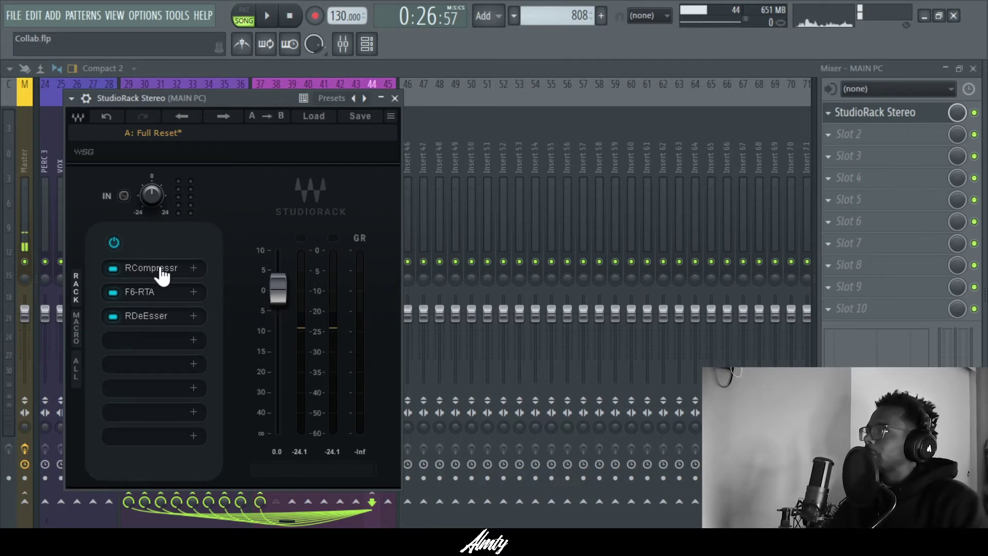
left_click(112, 268)
left_click(112, 291)
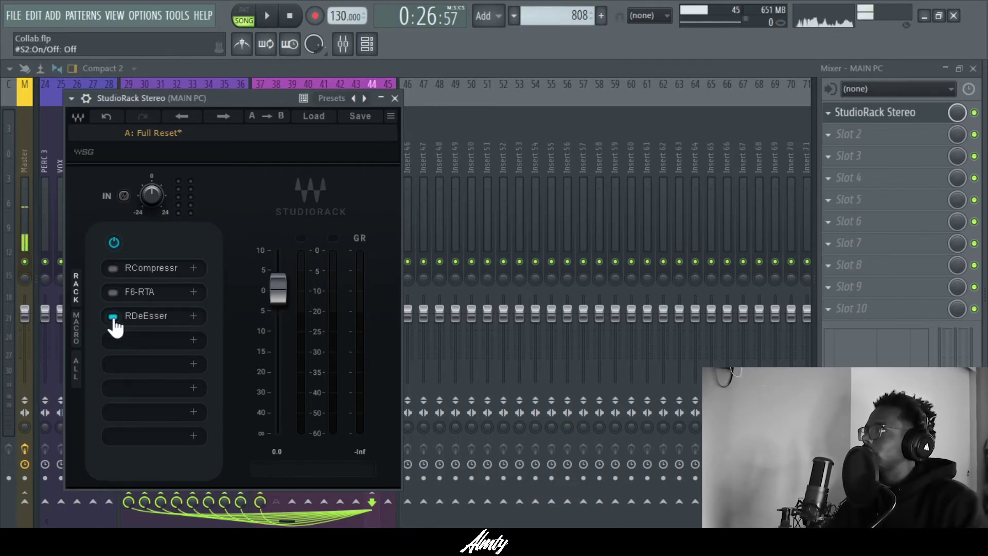
left_click(112, 317)
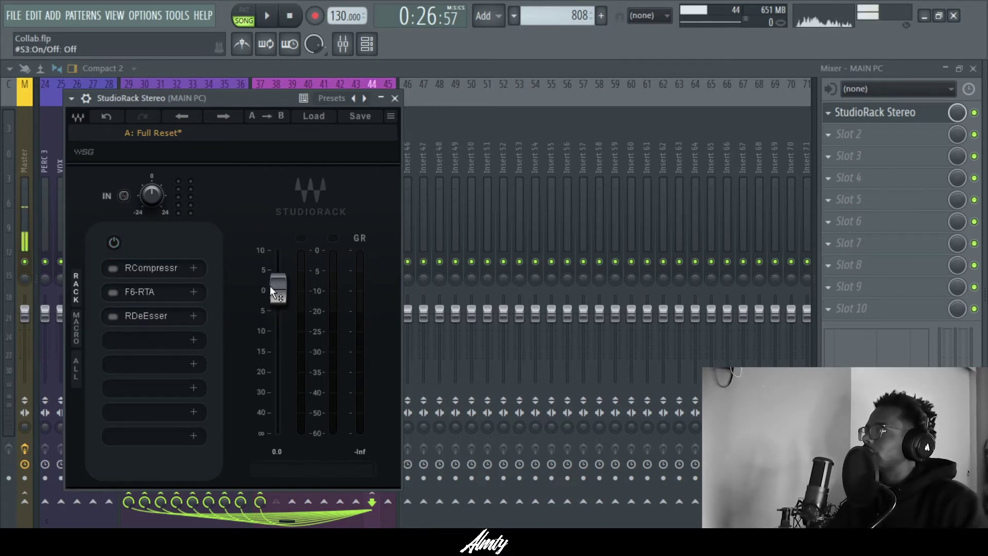
- Add a new RCompressor in the rack's fourth slot and reset the MAIN PC channel volume to 0.0 dB
left_click(194, 340)
type("rc")
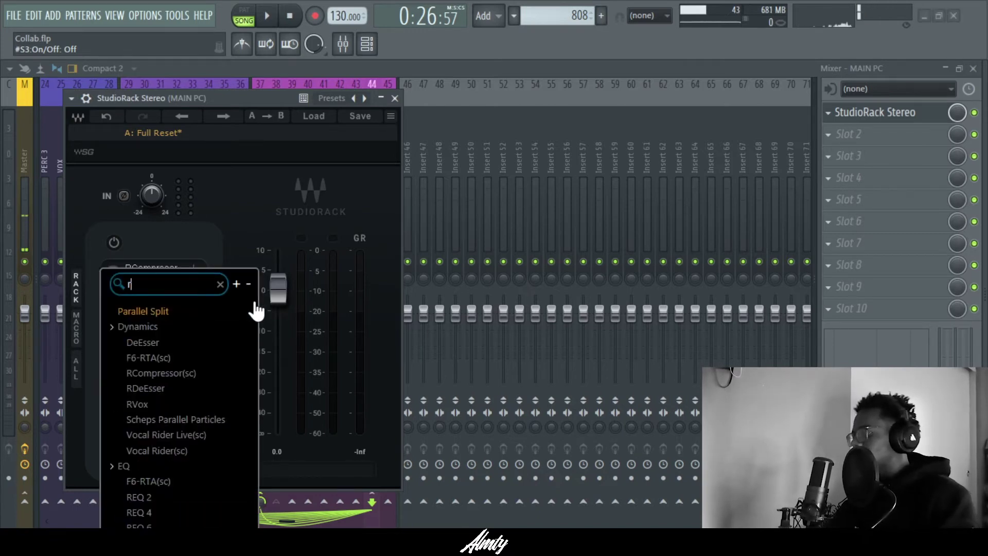
left_click(230, 327)
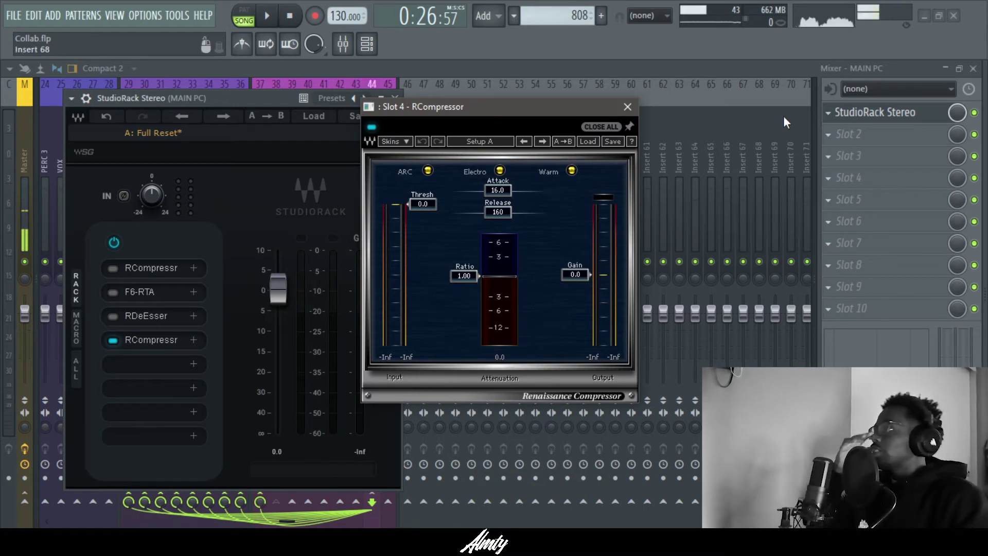
left_click(522, 133)
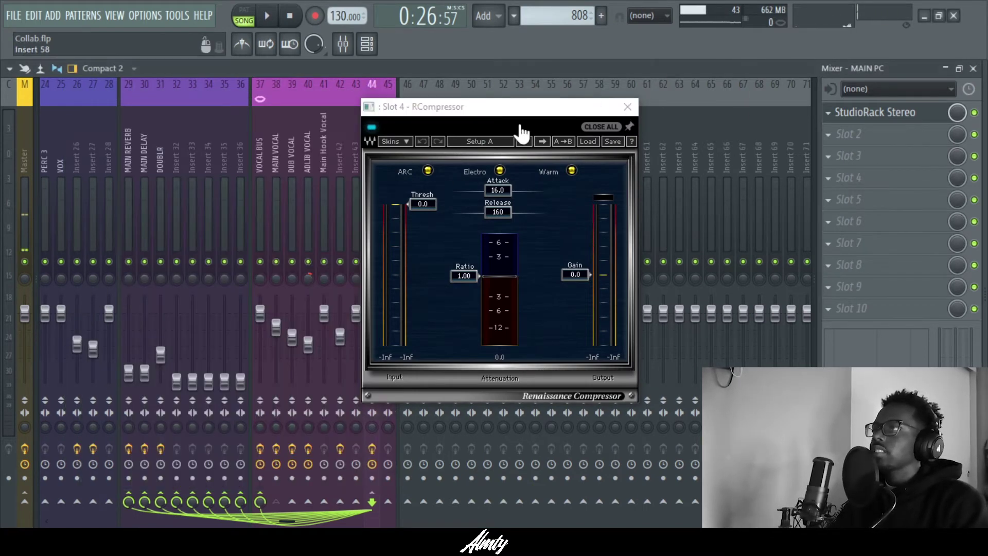
left_click(627, 107)
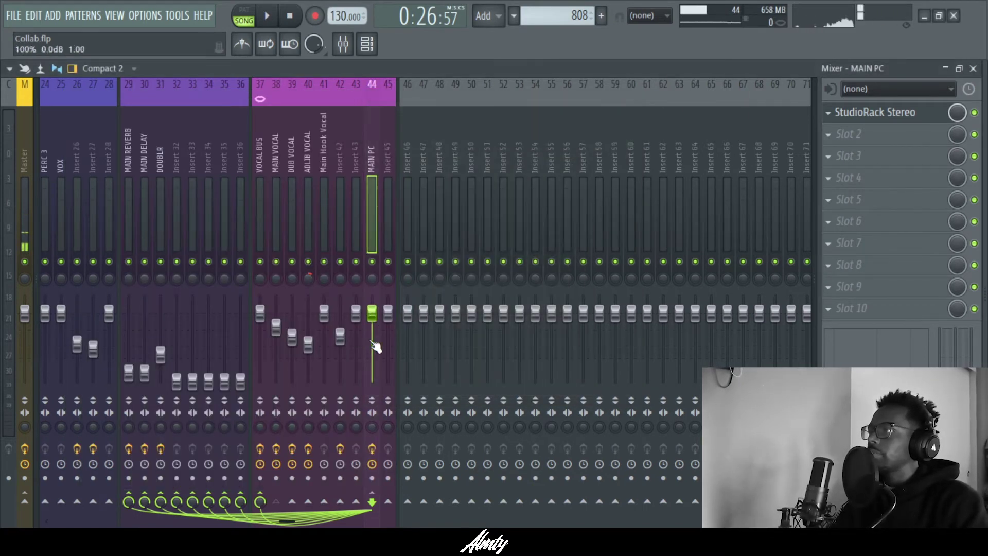
- Set the fourth-slot RCompressor to threshold -42.9 dB, attack 0.50 ms, release 5000 ms and ratio 5.99
left_click(879, 118)
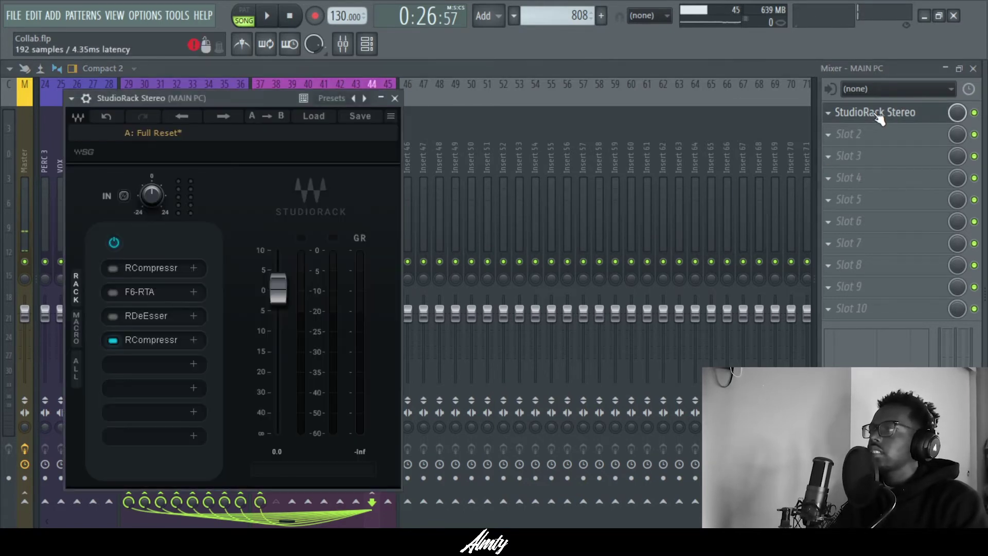
left_click(171, 342)
left_click_drag(429, 212, 422, 293)
left_click_drag(498, 190, 465, 202)
left_click_drag(529, 216, 538, 214)
left_click_drag(422, 293, 422, 302)
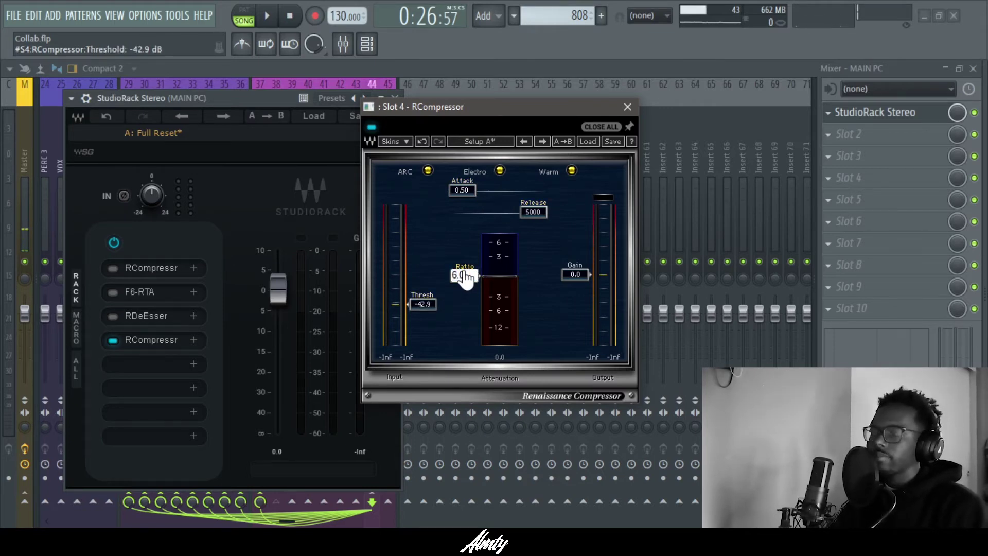
left_click_drag(464, 277, 466, 280)
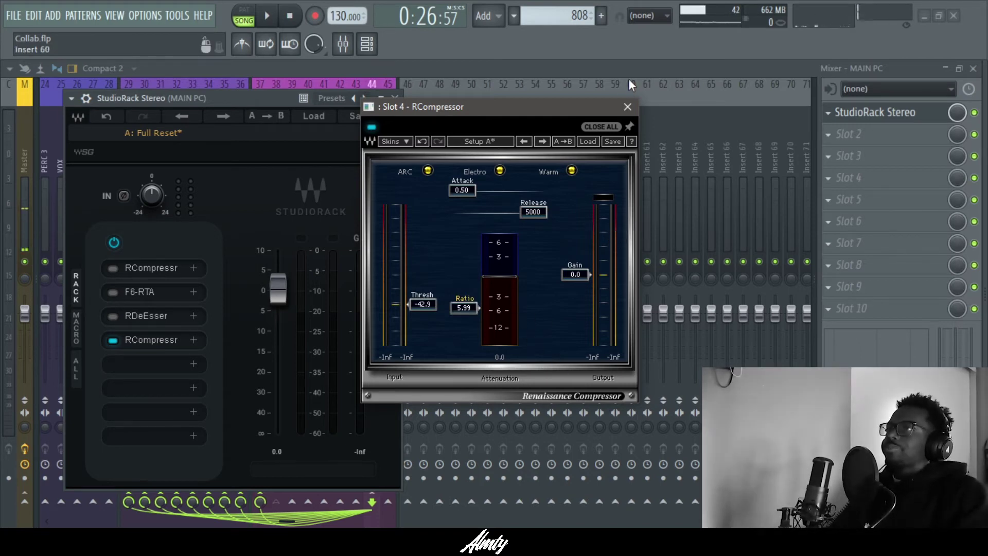
- Play the song to audition the heavy compression while nudging the RCompressor attack to 0.51 ms, and stop playback
key("space")
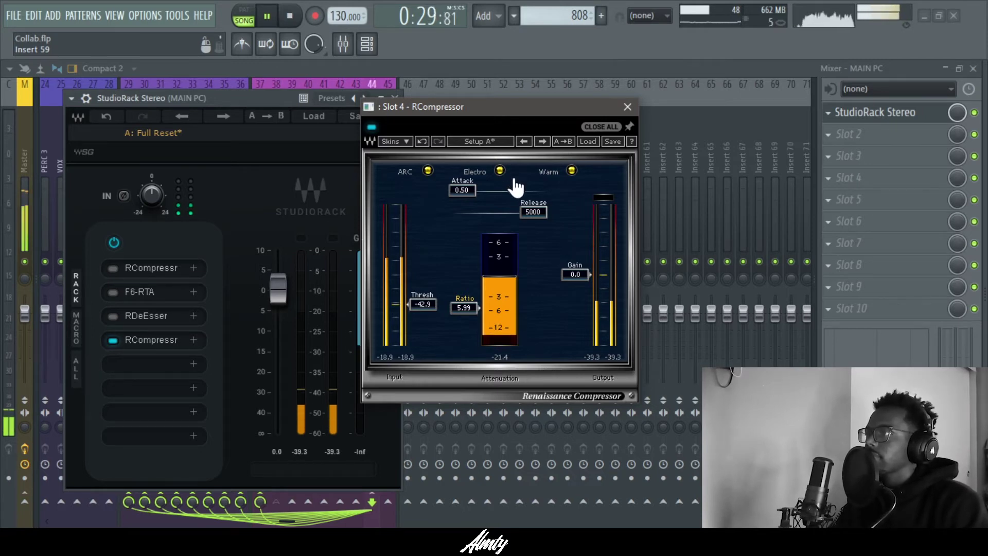
left_click_drag(466, 207, 463, 201)
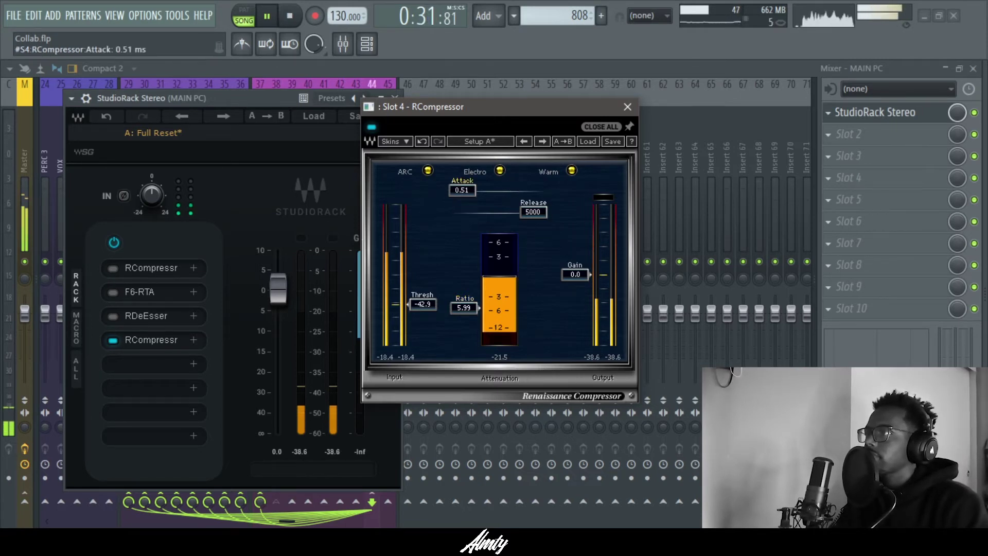
key("space")
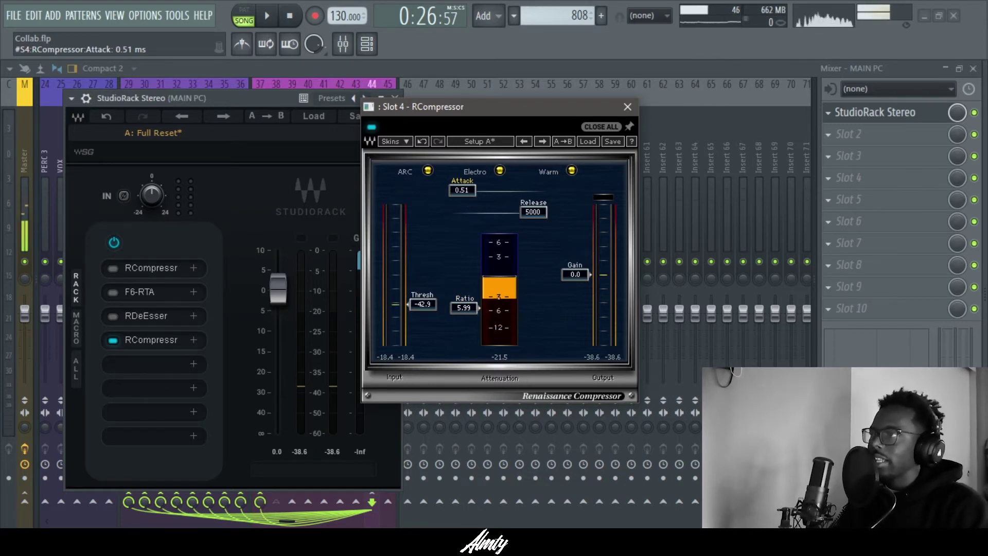
- Set the RCompressor attack to 2.03 ms and release to 297 ms, audition it in playback, and close the plugin windows
left_click_drag(463, 190, 462, 173)
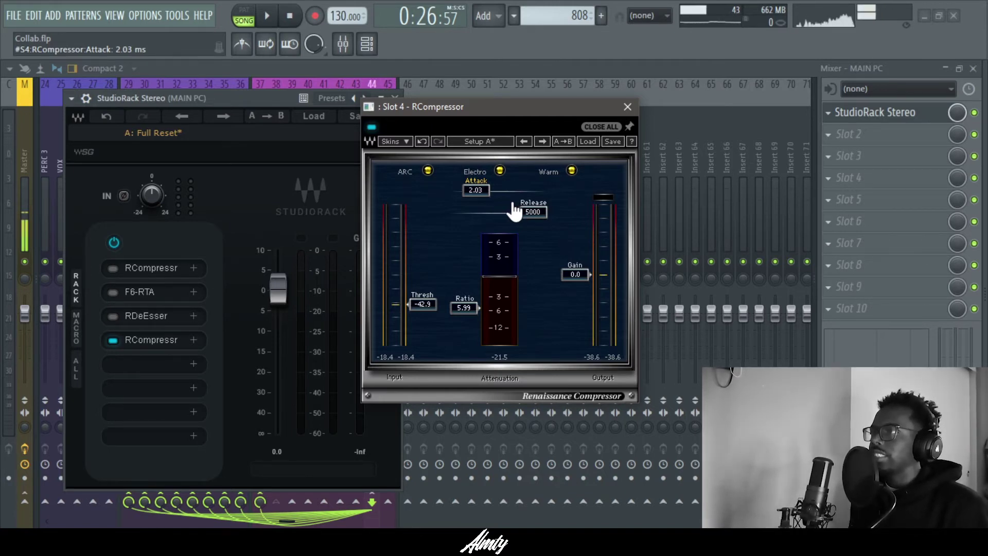
left_click_drag(530, 214, 525, 214)
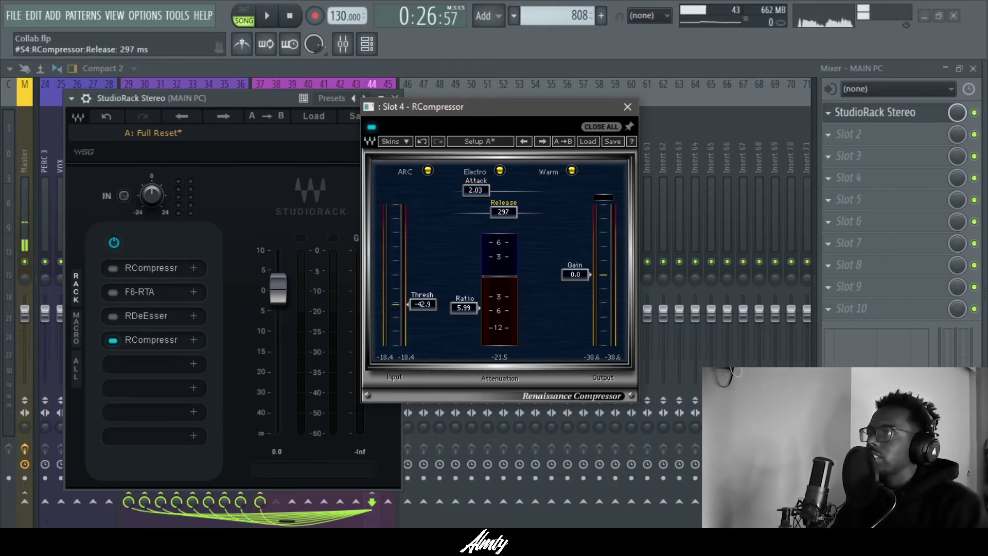
left_click_drag(505, 214, 504, 218)
key("space")
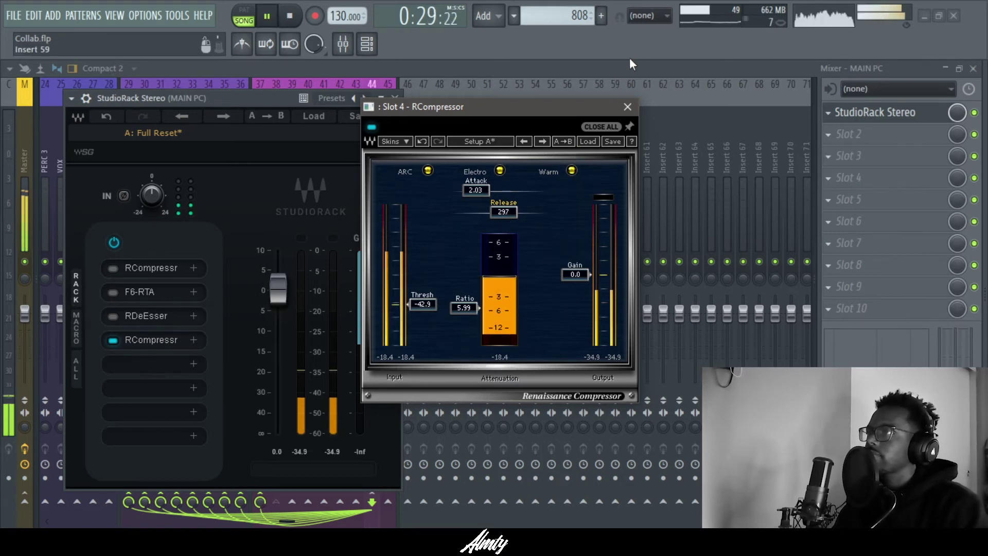
left_click(564, 138)
left_click(624, 114)
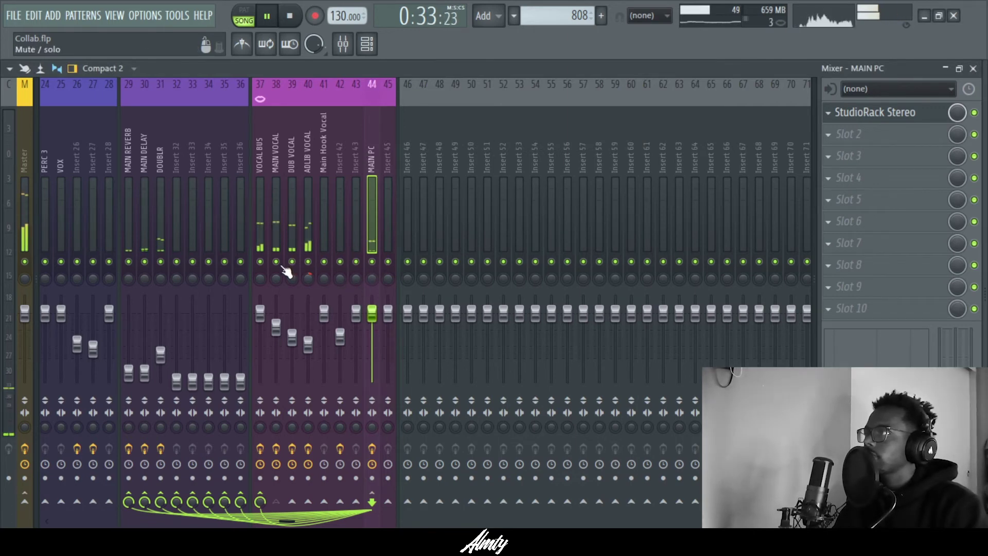
- Solo the MAIN PC channel, enable MAIN VOCAL alongside it, and start playback
key("space")
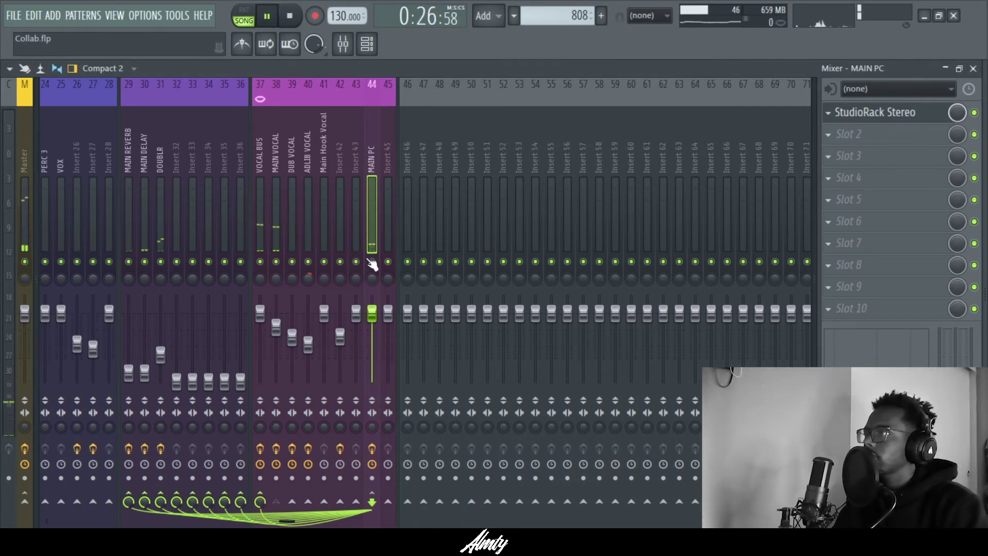
right_click(372, 261)
left_click(277, 261)
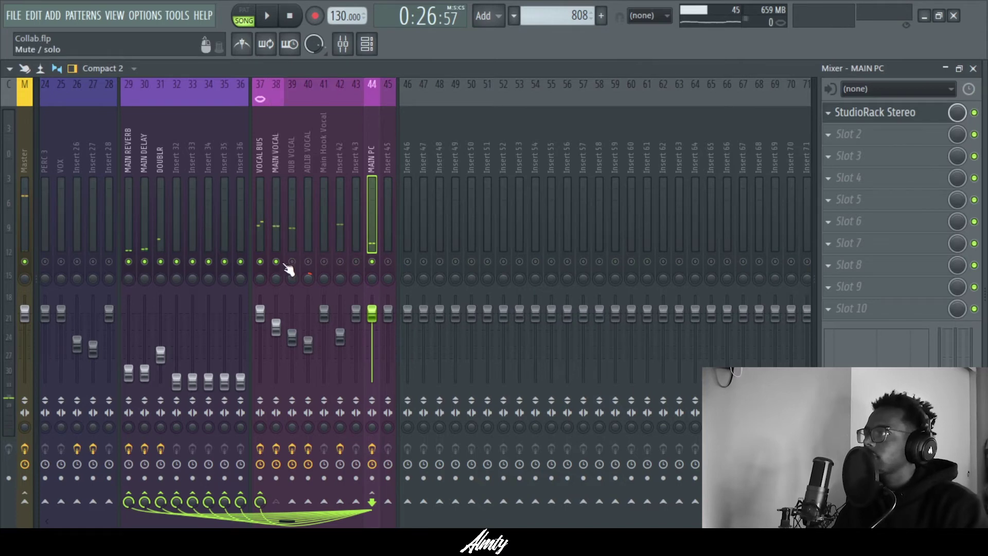
key("space")
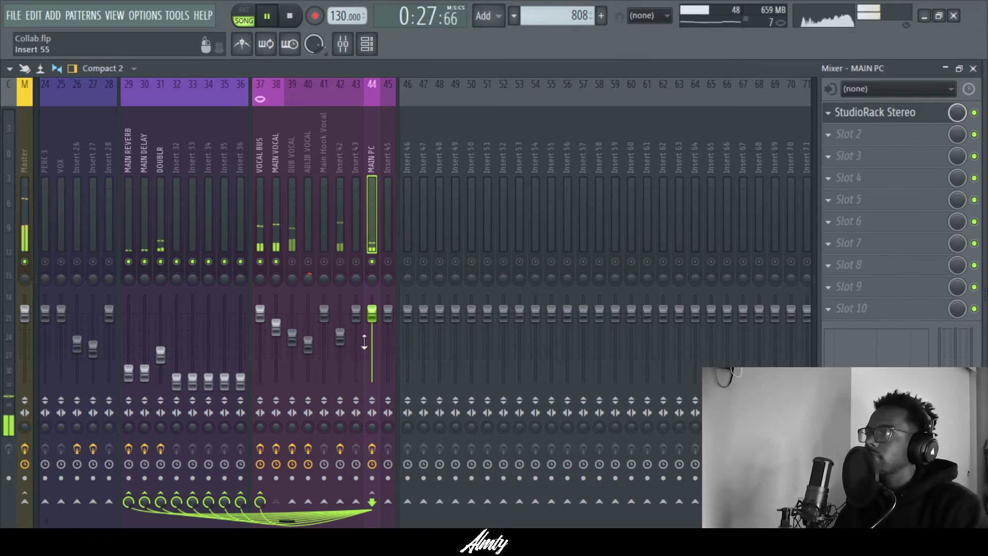
- Set the MAIN PC RCompressor threshold to -38.5 dB during playback, close the plugin windows and stop the song
left_click(851, 127)
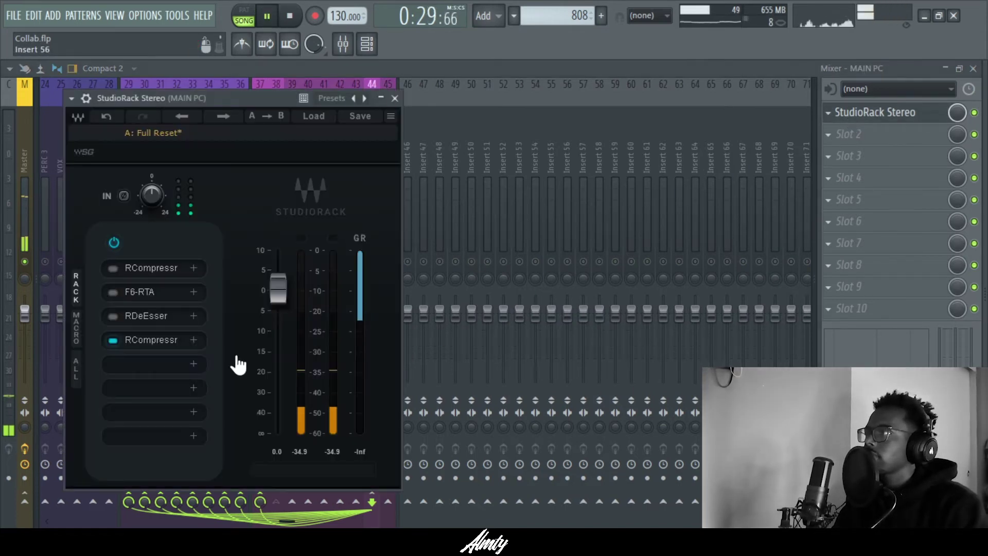
left_click(154, 341)
left_click(154, 341)
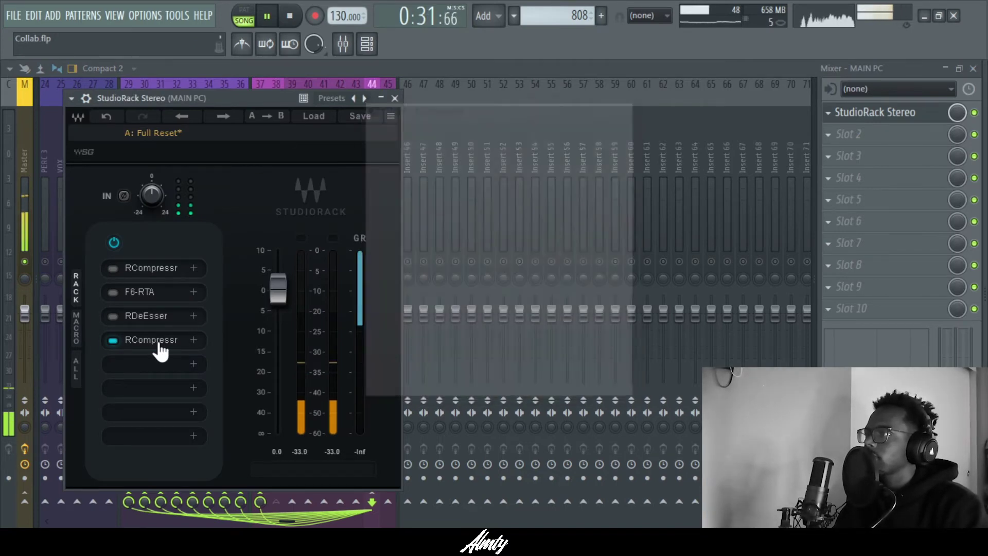
left_click(154, 340)
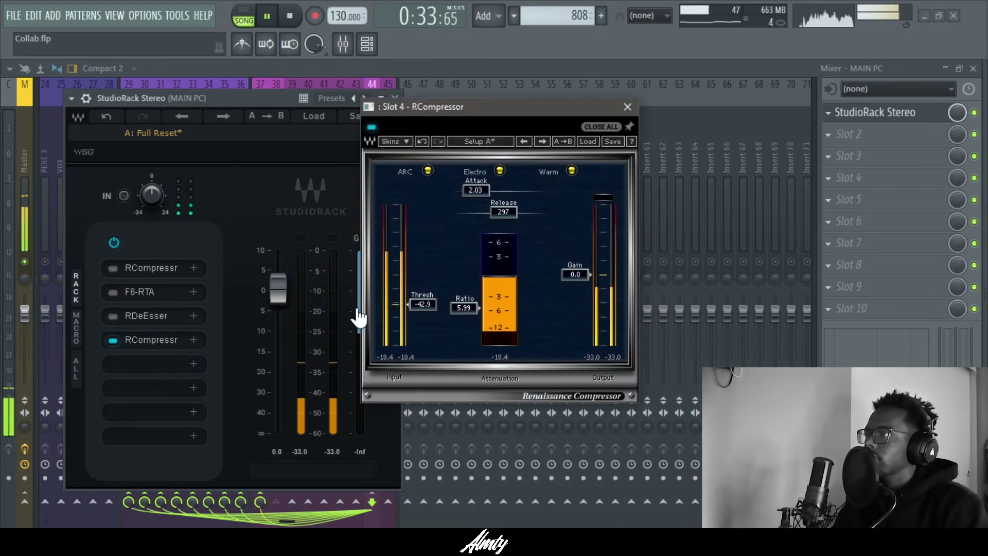
left_click_drag(412, 300, 412, 294)
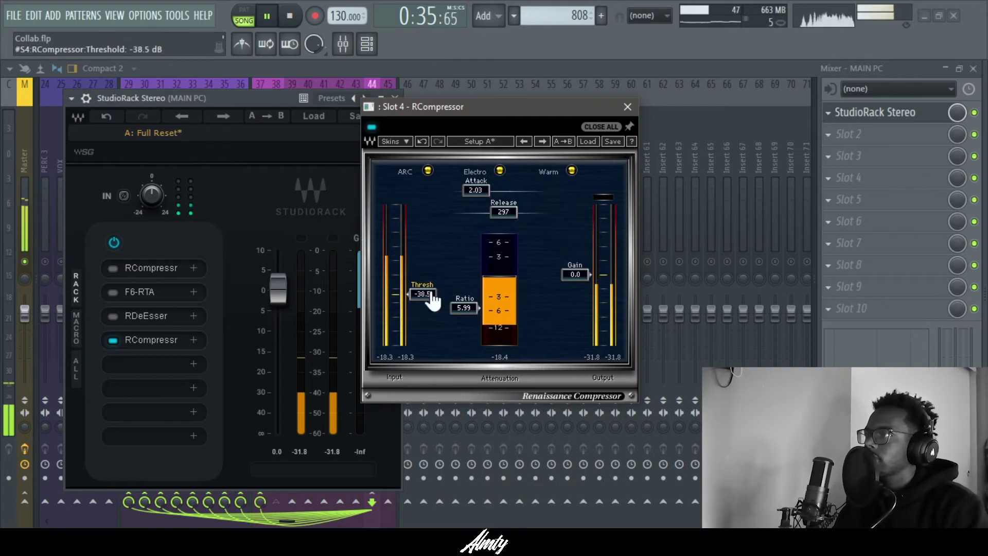
left_click(628, 107)
left_click(394, 98)
key("space")
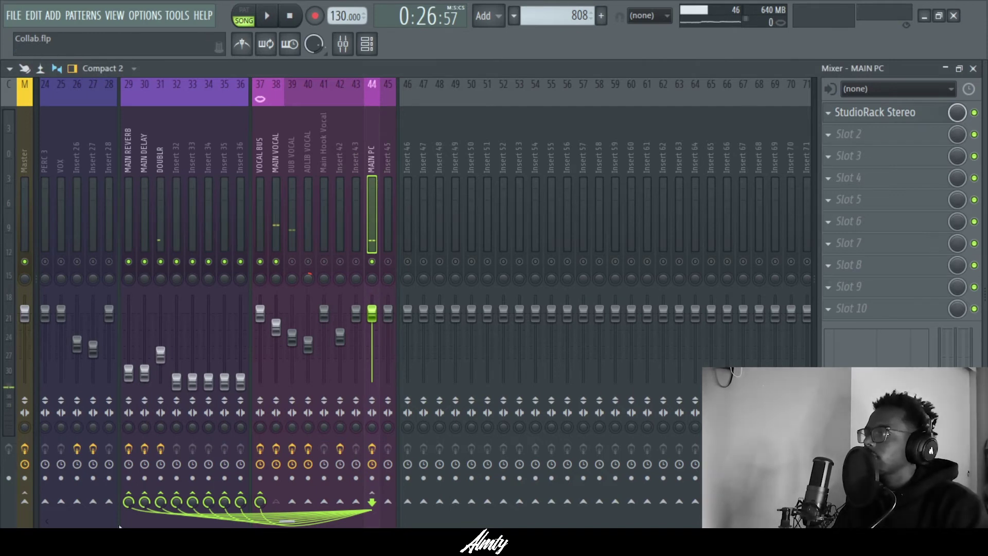
- Unsolo the vocals so all mixer channels are active, and briefly play the full mix
left_click(388, 262)
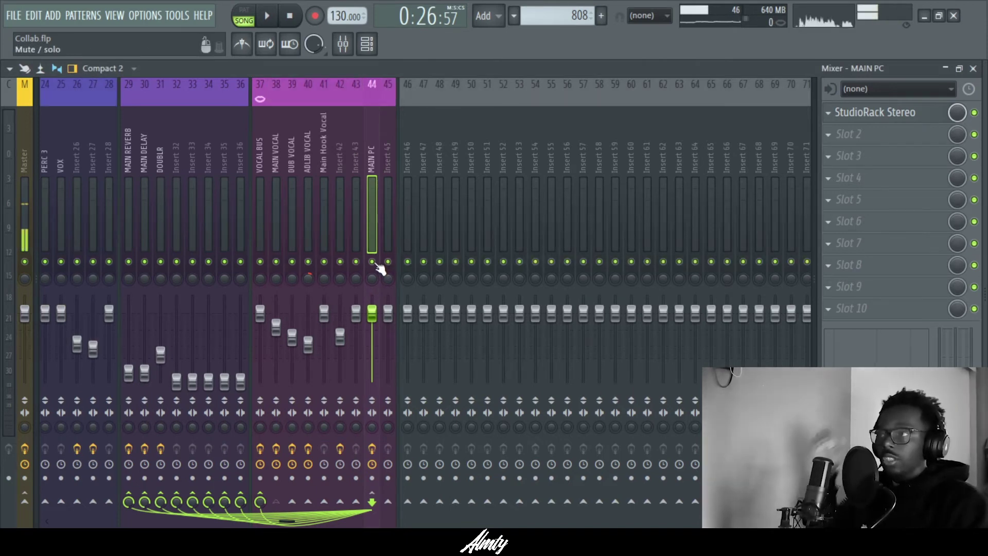
key("space")
key("space")
- Solo the MAIN PC channel together with MAIN VOCAL again and play the song to audition the two vocals
right_click(372, 263)
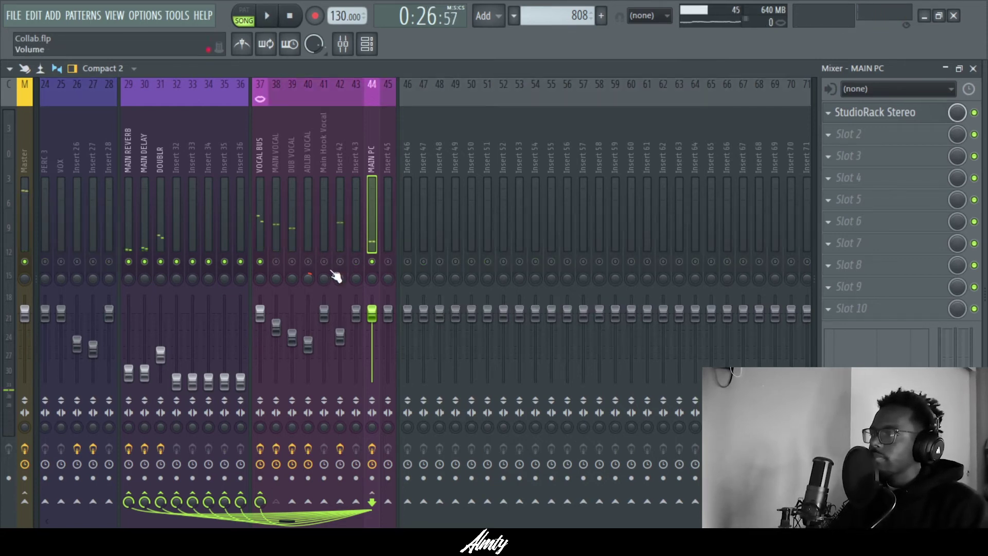
left_click(275, 261)
left_click_drag(288, 523, 97, 218)
left_click_drag(89, 519, 267, 487)
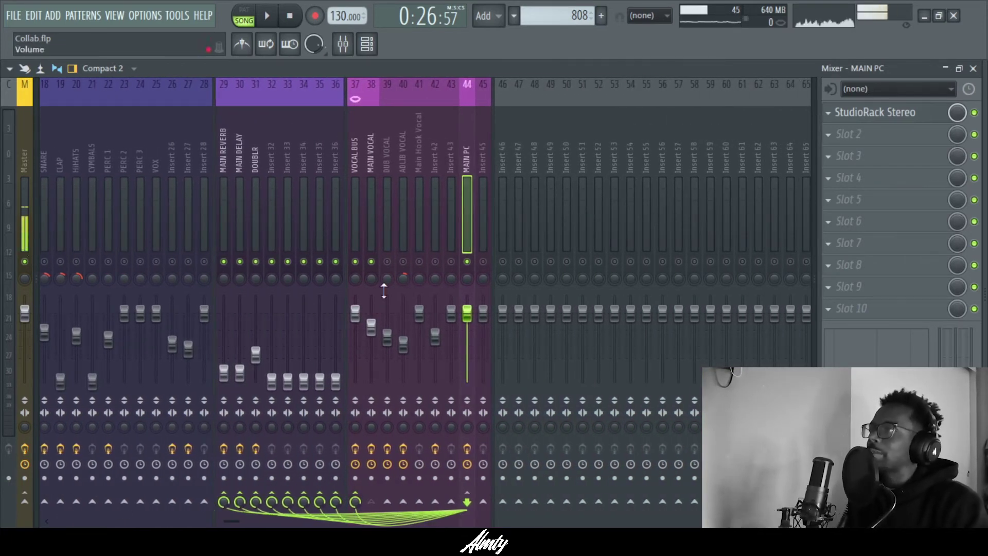
key("space")
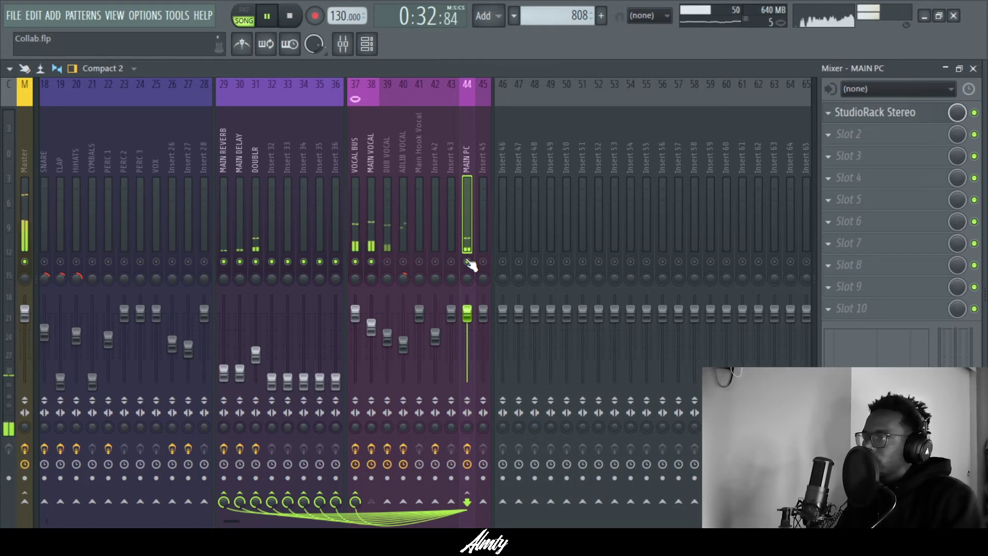
key("space")
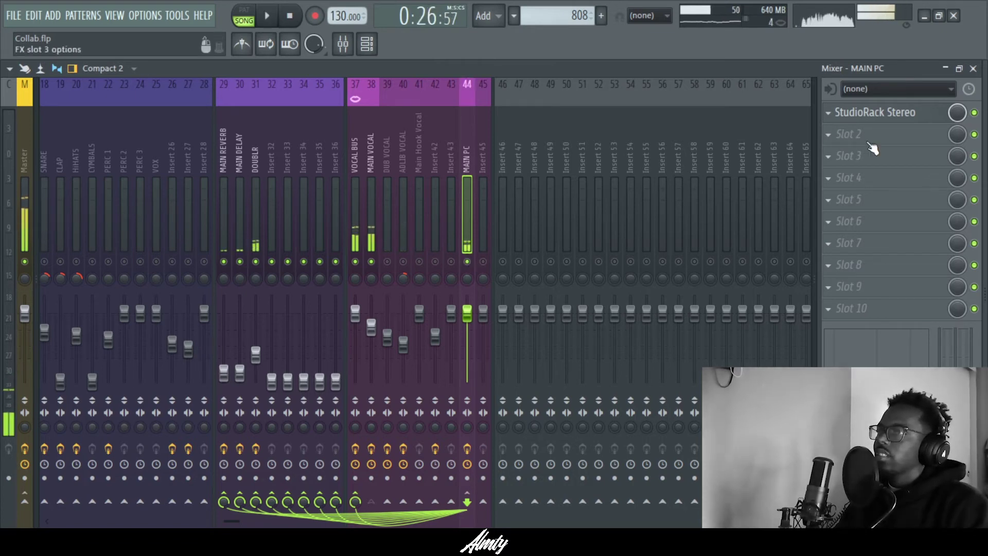
- Set the gain of the MAIN PC channel's active RCompressor to 10.0 dB, auditioning the vocals, and close the compressor window
left_click(878, 123)
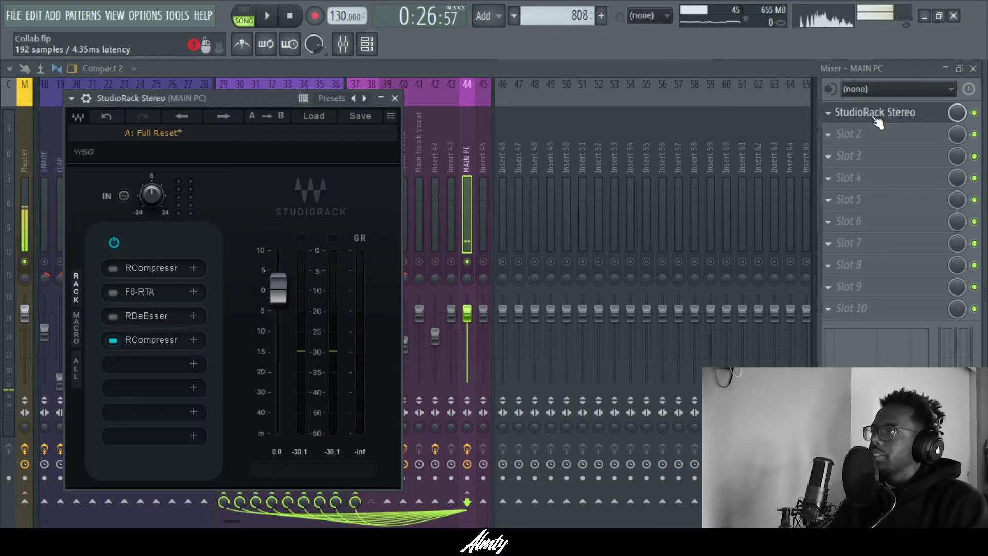
left_click(150, 348)
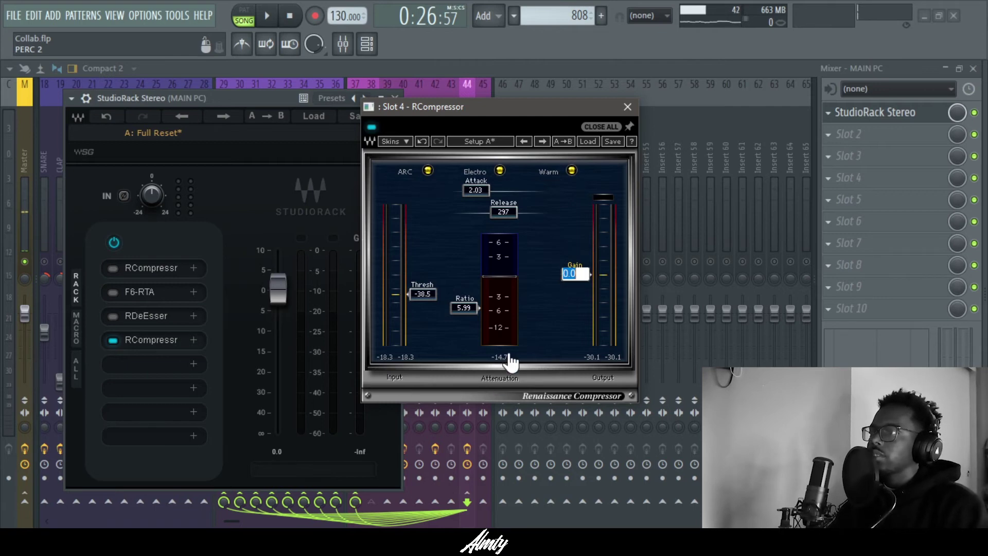
key("space")
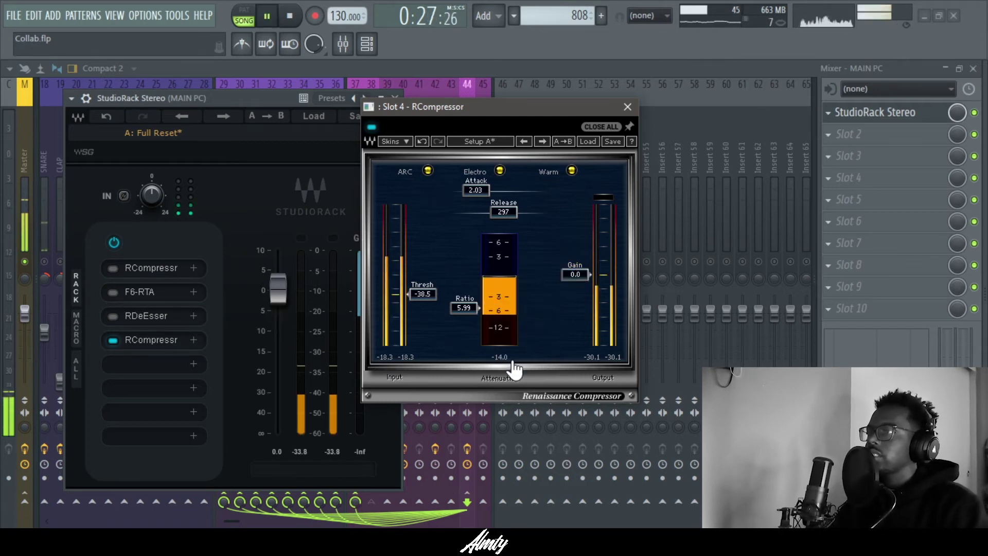
key("space")
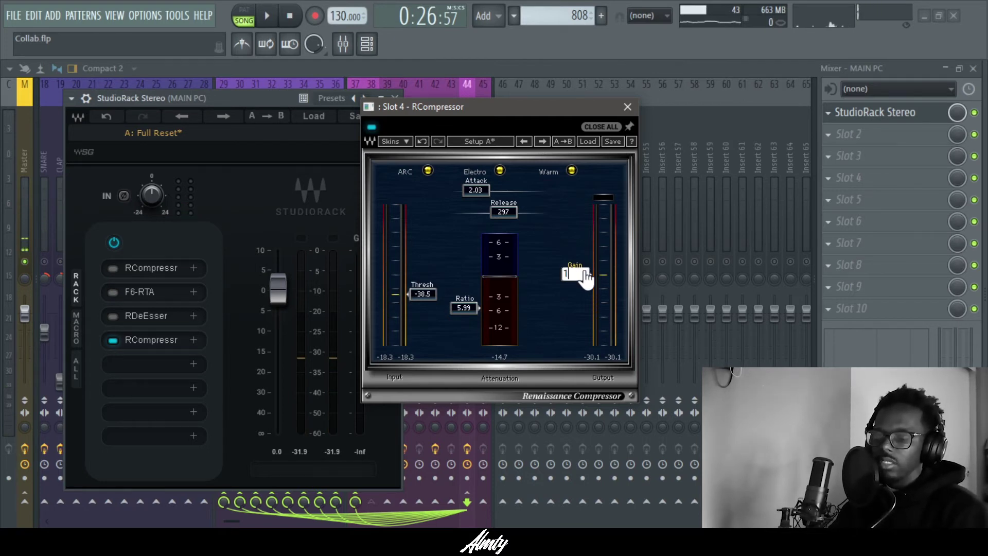
key("Return")
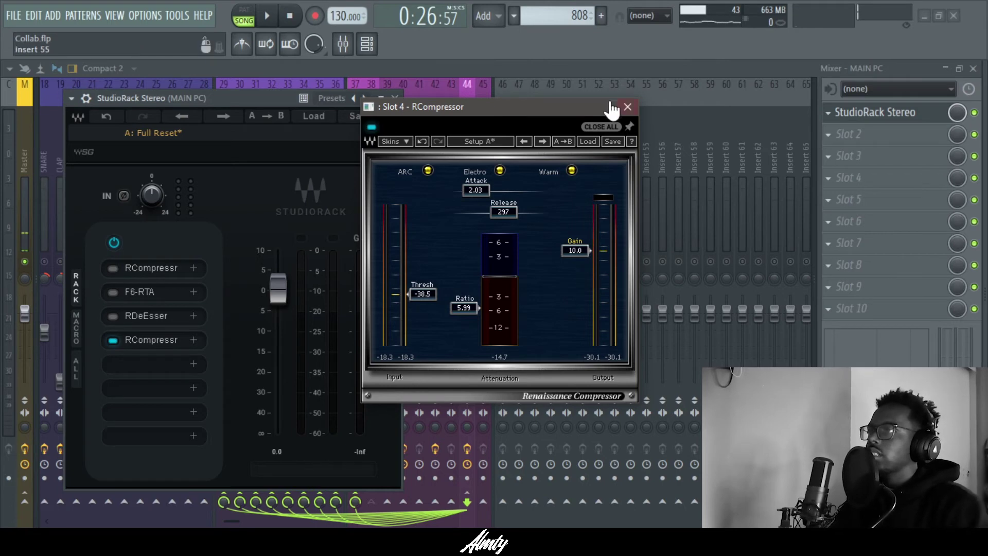
key("space")
left_click(627, 107)
key("space")
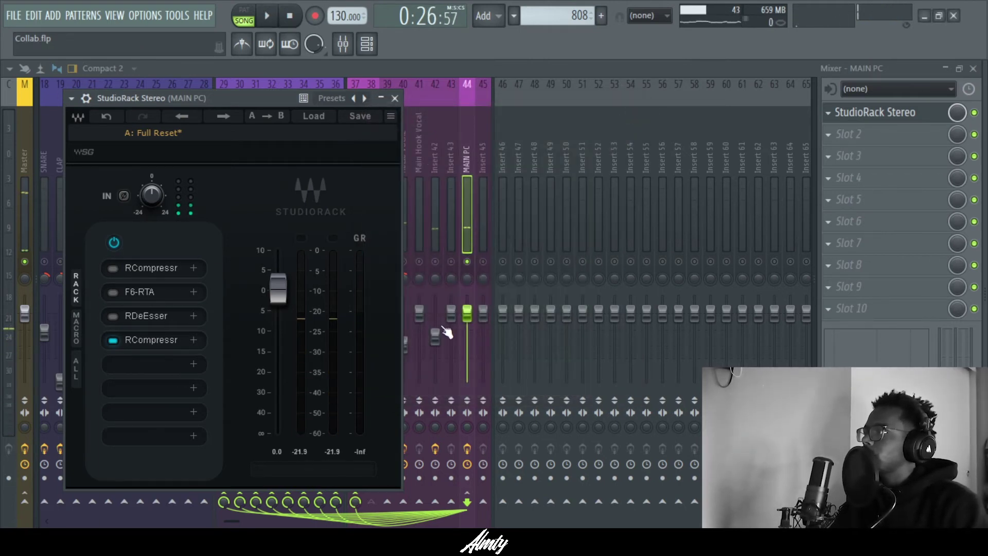
- Add an F6-RTA equalizer to the empty rack slot below the active RCompressor
left_click(193, 364)
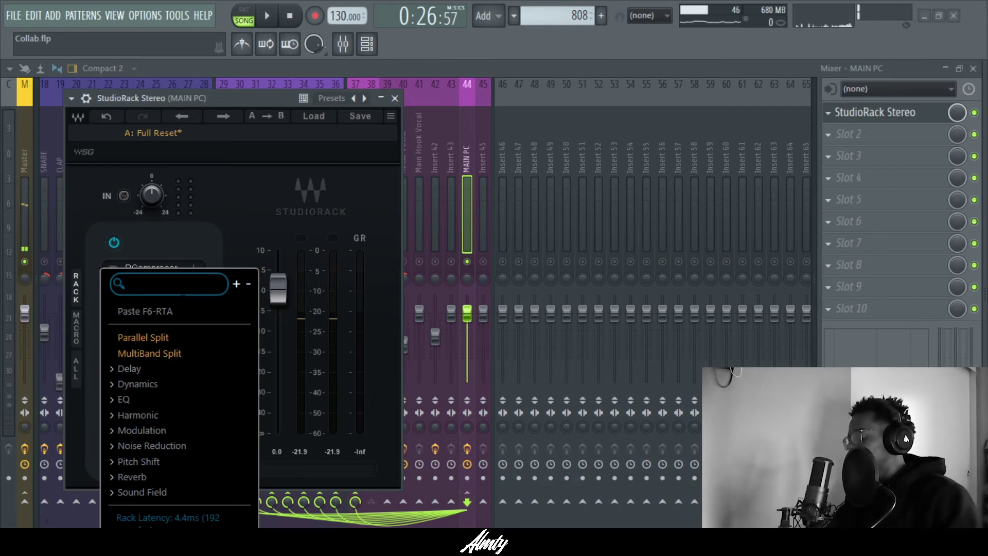
type("rc")
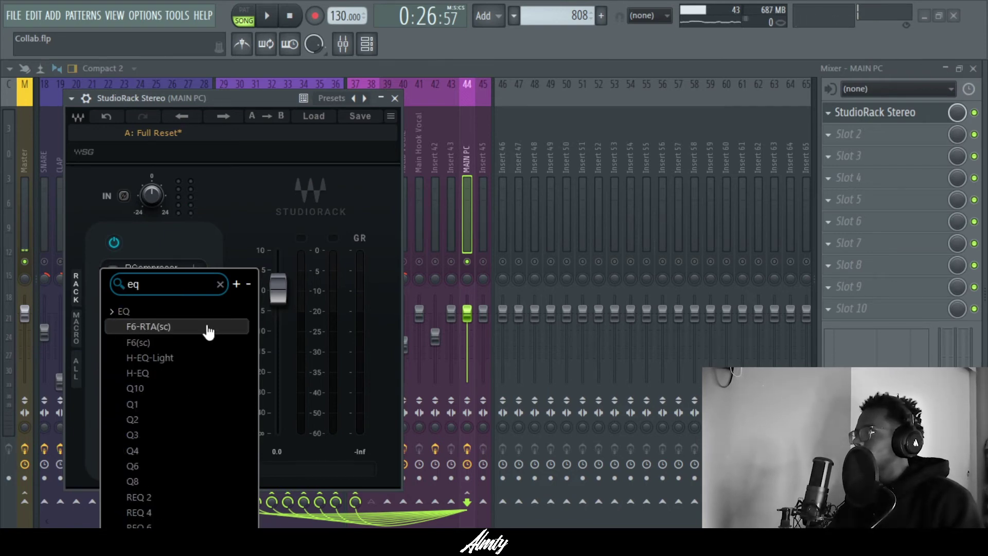
left_click(211, 336)
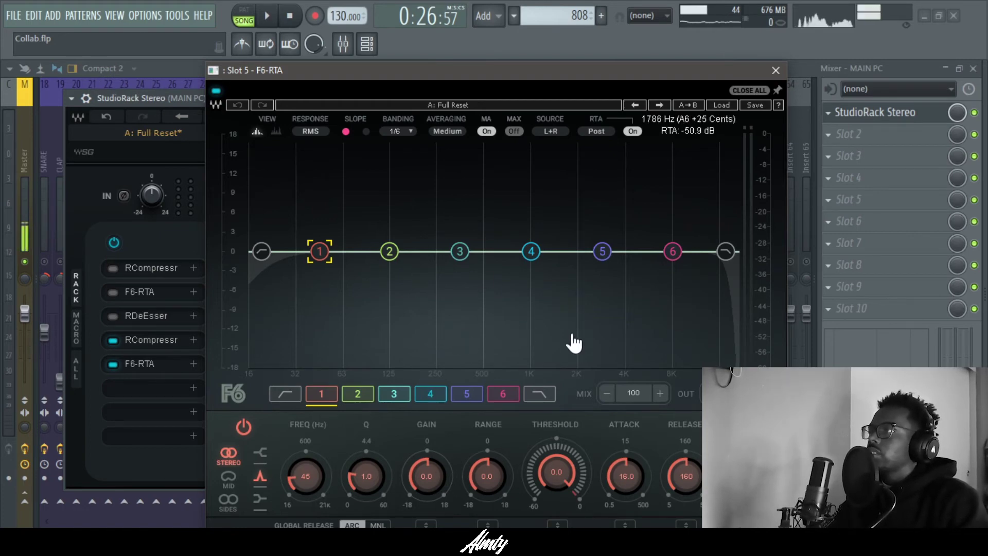
- During playback, cut F6-RTA band 3 by 6.2 dB at 332 Hz and band 4 by 2.9 dB at 1189 Hz
key("space")
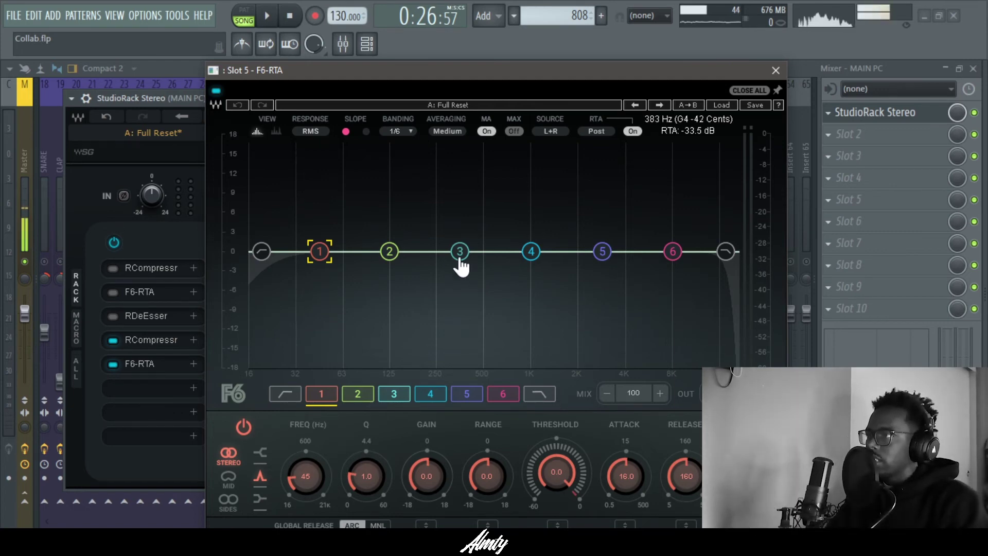
left_click_drag(459, 252, 462, 296)
key("space")
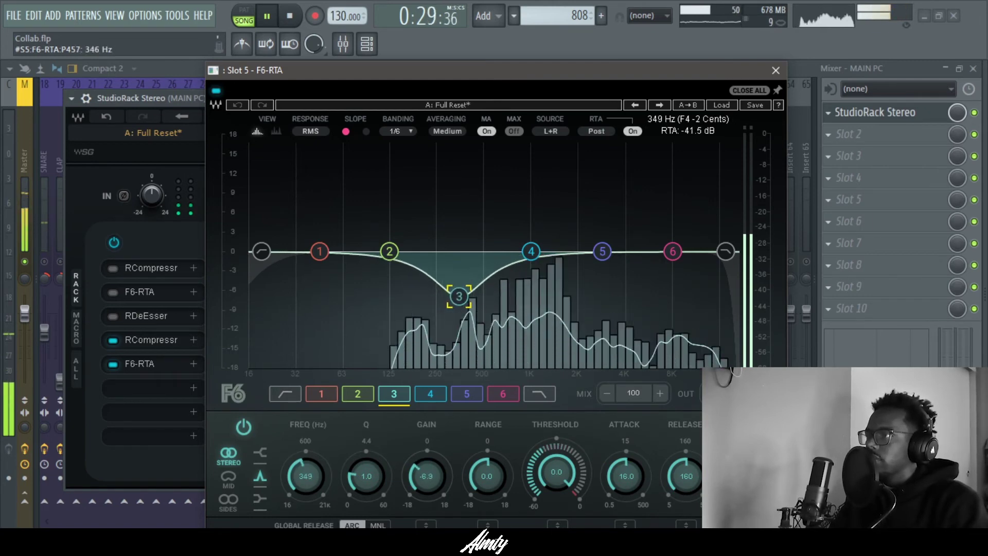
left_click_drag(542, 256, 553, 275)
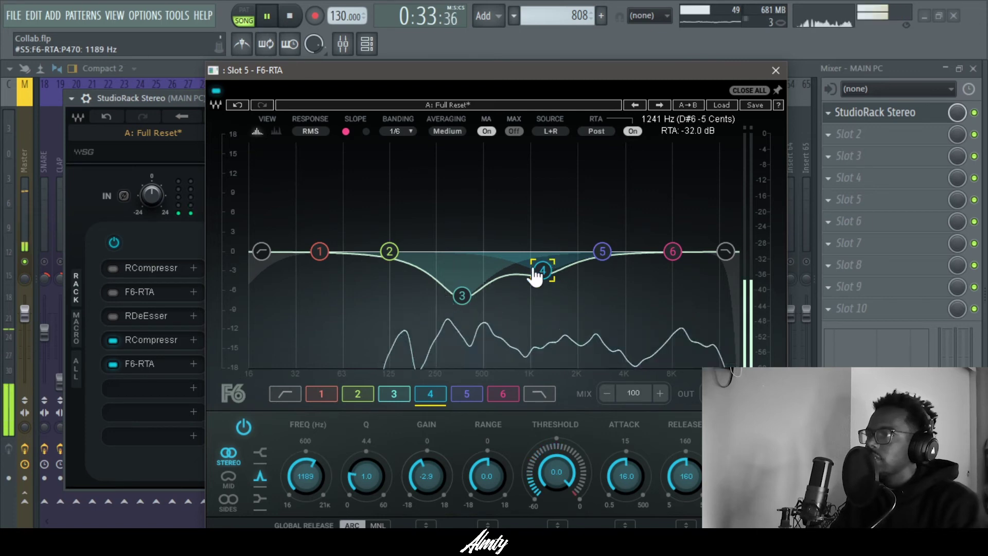
mouse_move(446, 288)
left_mouse_down()
mouse_move(455, 286)
mouse_move(450, 277)
left_mouse_up()
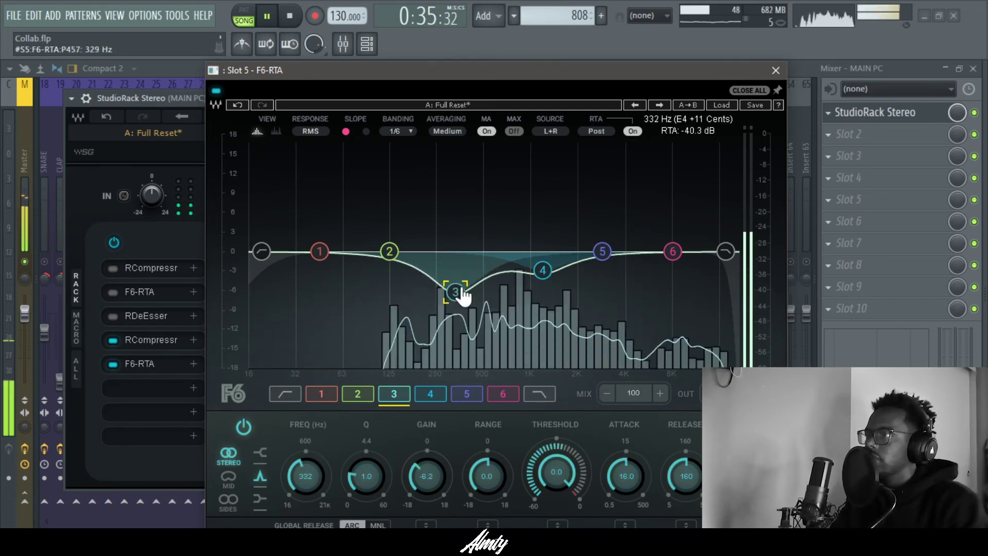
key("space")
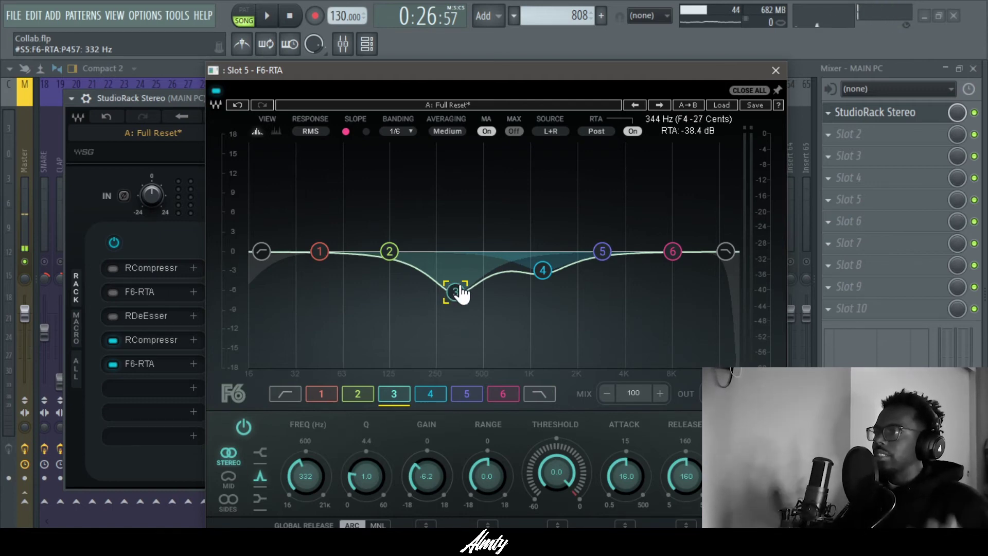
- Adjust F6-RTA band 3 to -3.8 dB at 375 Hz during playback, and cut band 5 by 1.3 dB at 3435 Hz
key("space")
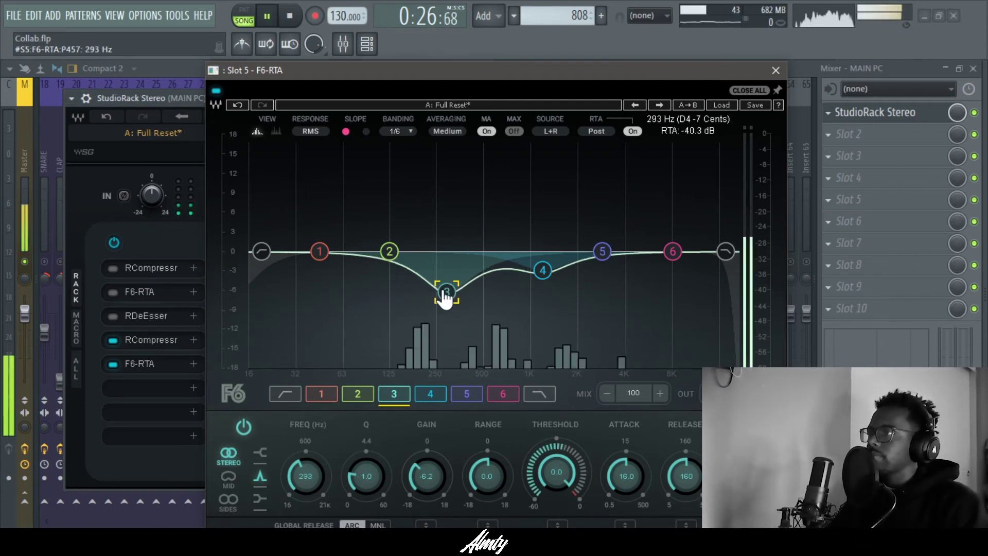
left_click_drag(455, 298, 465, 276)
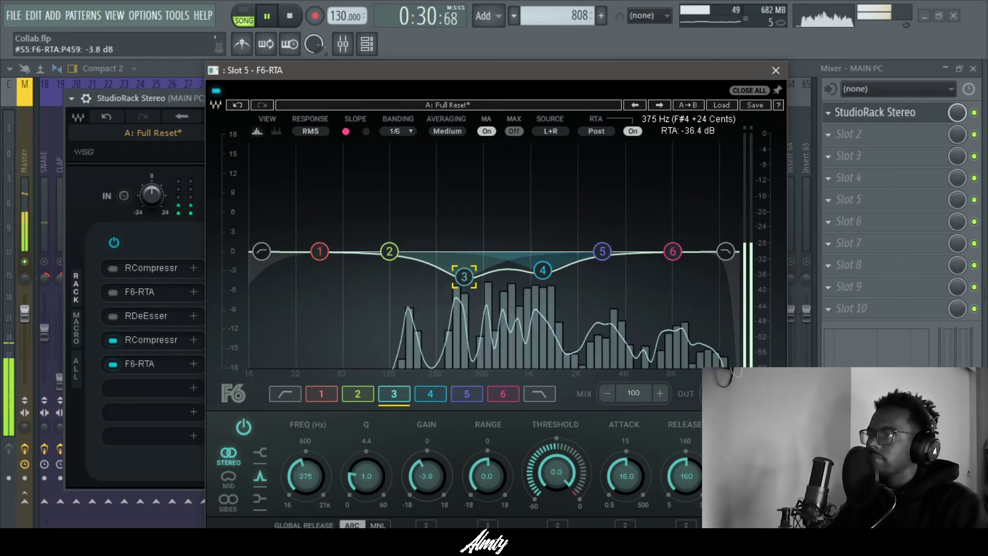
key("space")
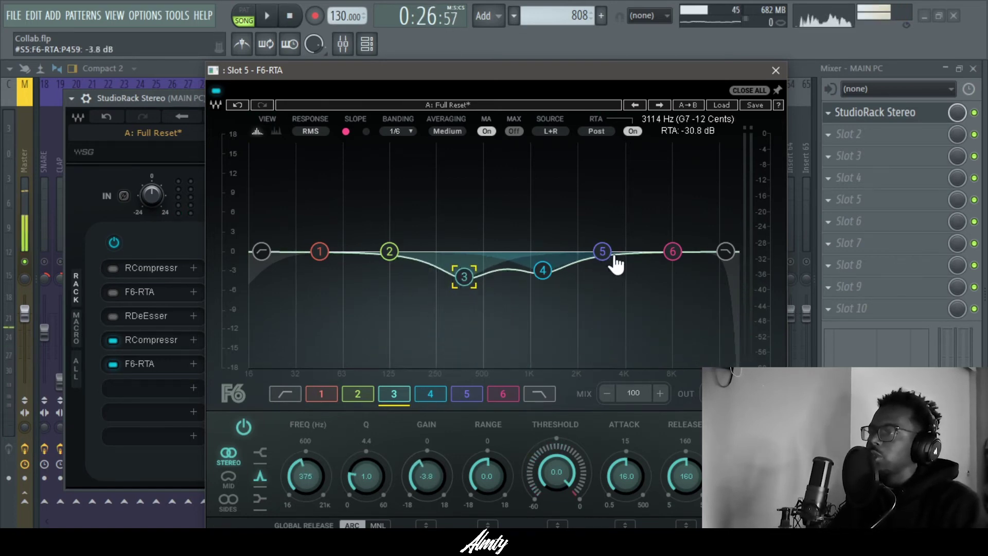
left_click(604, 252)
mouse_move(604, 253)
left_mouse_down()
mouse_move(674, 265)
mouse_move(615, 260)
left_mouse_up()
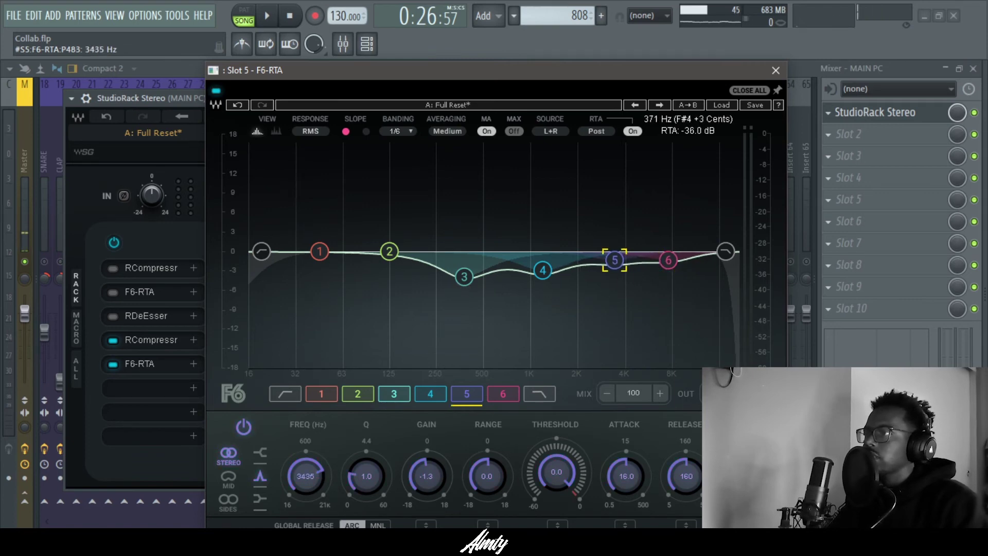
- Enable the F6-RTA high-pass filter with an 18 dB/Oct slope and set its frequency to 189 Hz while listening
left_click(261, 251)
left_click(244, 428)
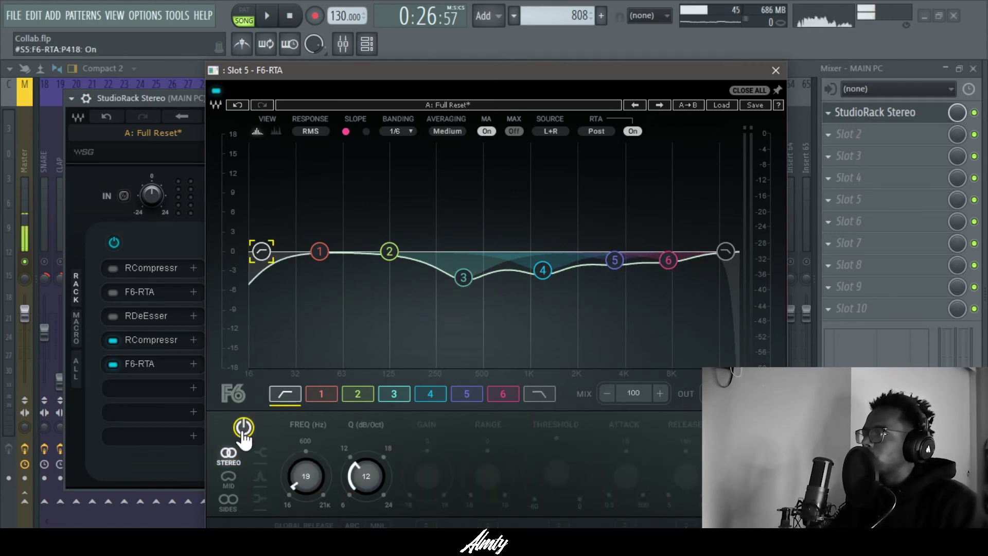
left_click(244, 428)
left_click(244, 427)
left_click_drag(371, 475, 372, 458)
left_click_drag(306, 476, 306, 421)
key("space")
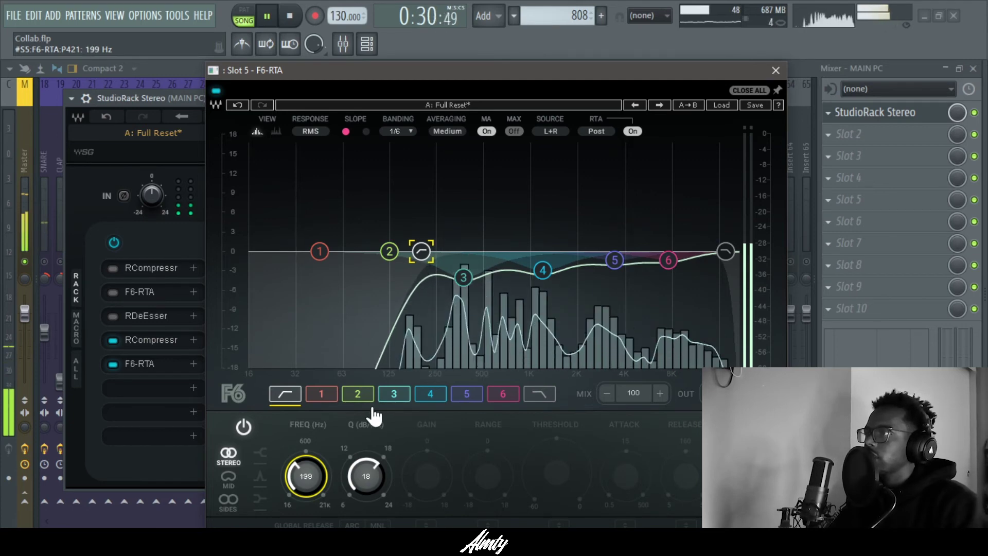
left_click_drag(328, 454, 328, 454)
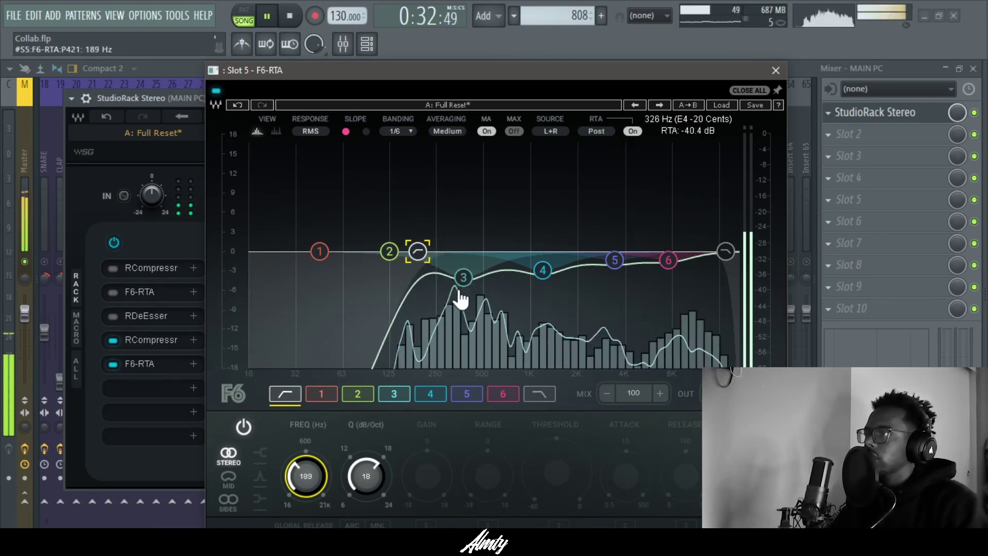
- Set F6-RTA band 3 to -5.1 dB at 339 Hz, stop playback and close the equalizer window
left_click_drag(463, 278, 456, 284)
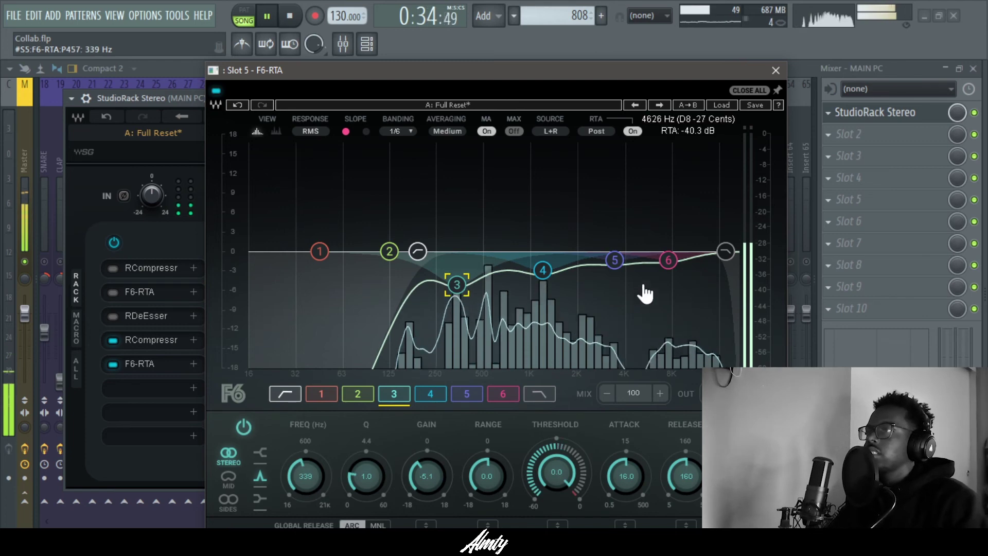
key("space")
left_click(776, 70)
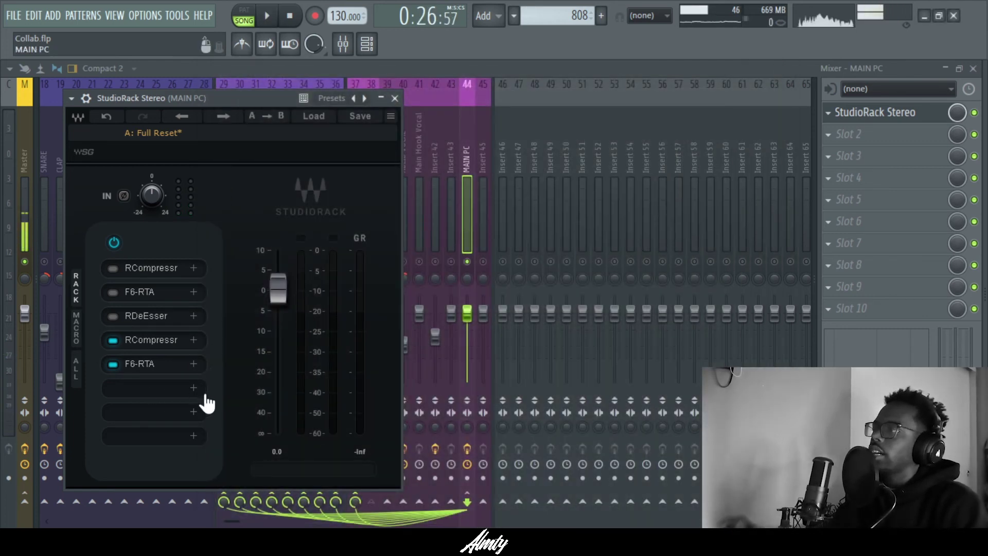
- Add a DeEsser to the empty rack slot below the active F6-RTA and close its window
left_click(192, 389)
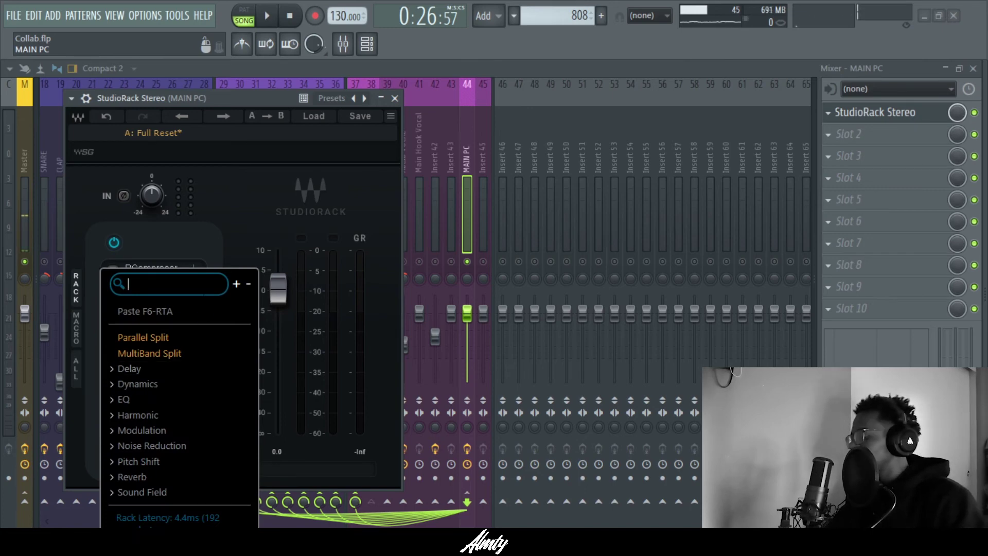
type("de")
left_click(192, 367)
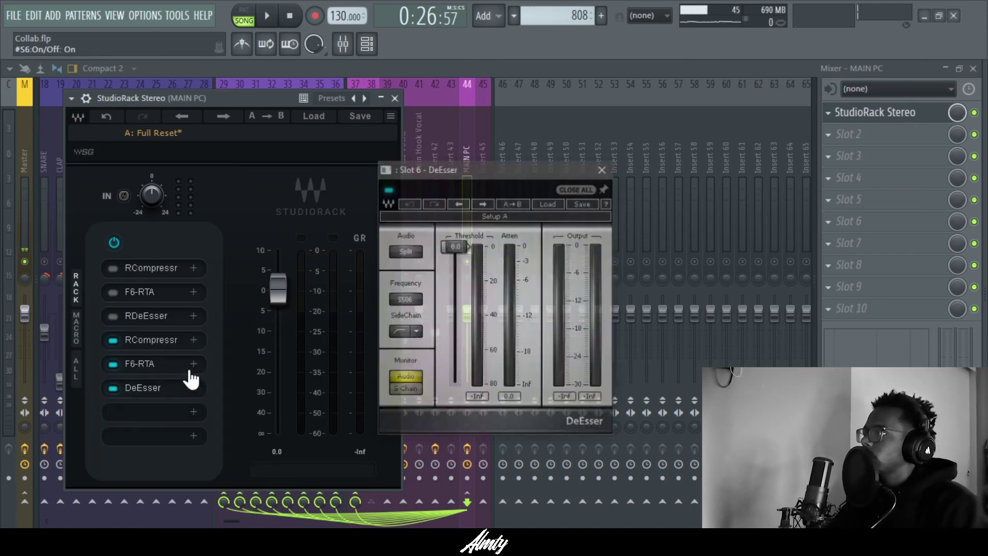
left_click(602, 169)
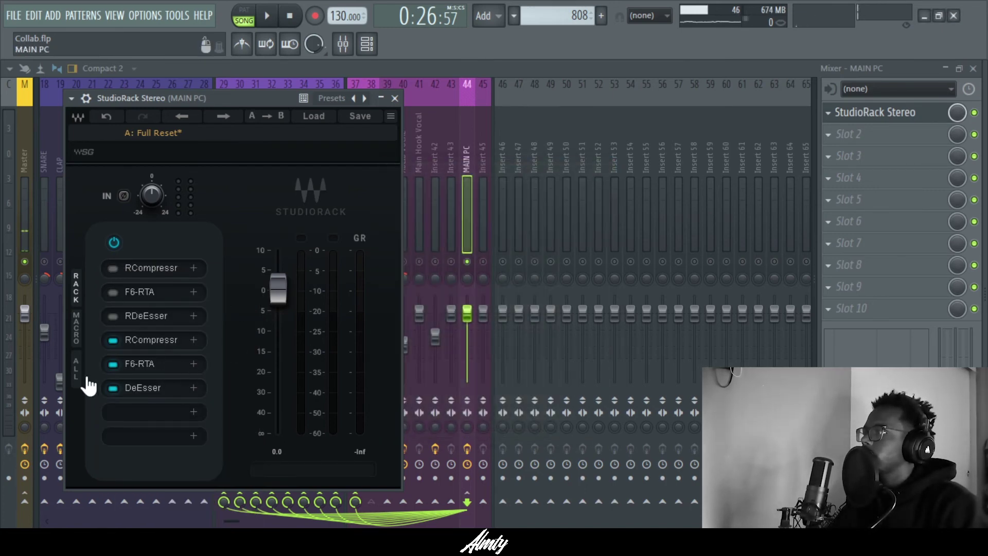
- Replace the DeEsser in the sixth rack slot with an RDeEsser
left_click(193, 404)
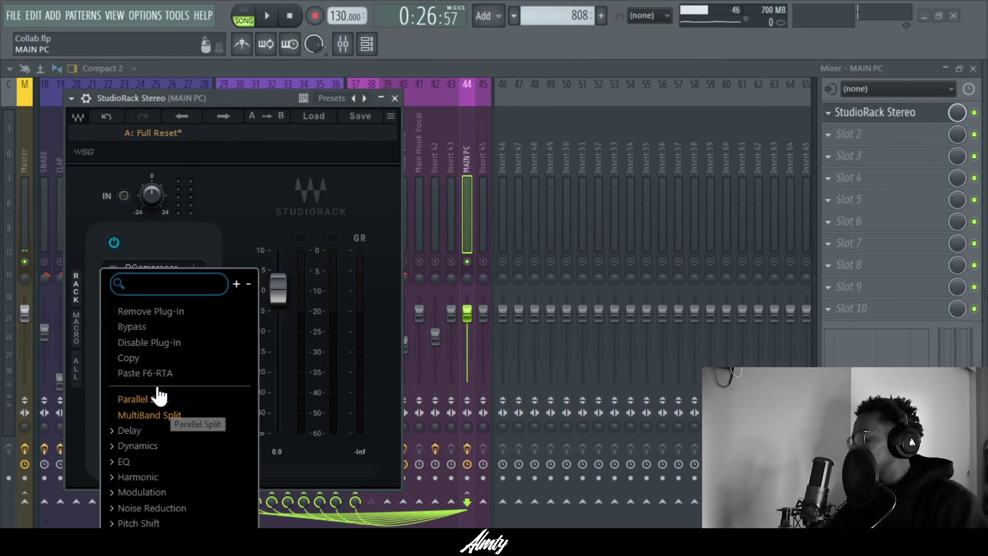
type("de")
left_click(155, 373)
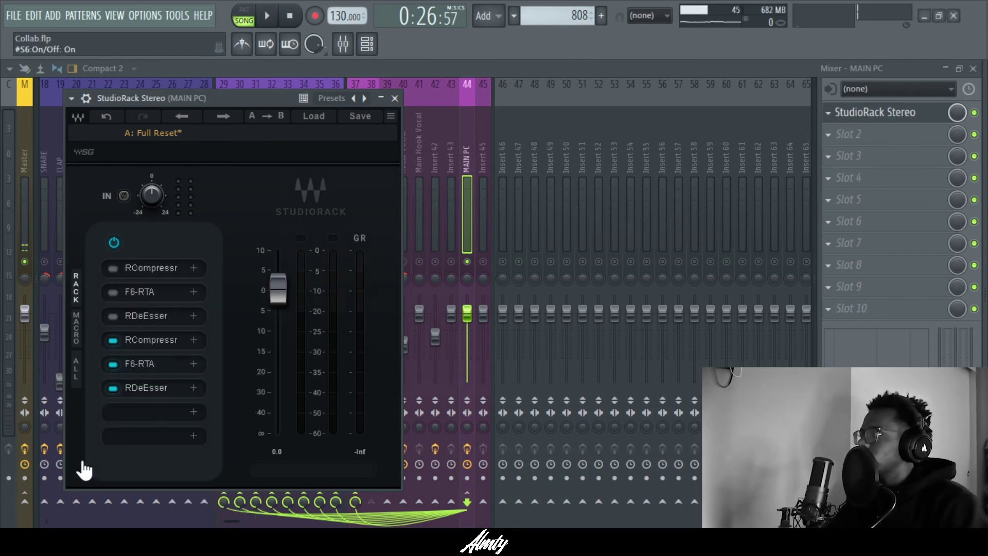
- Set the RDeEsser range to -14.9 and threshold to -52.1 dB, audition the vocals, and close its window
left_click_drag(476, 263, 515, 296)
key("space")
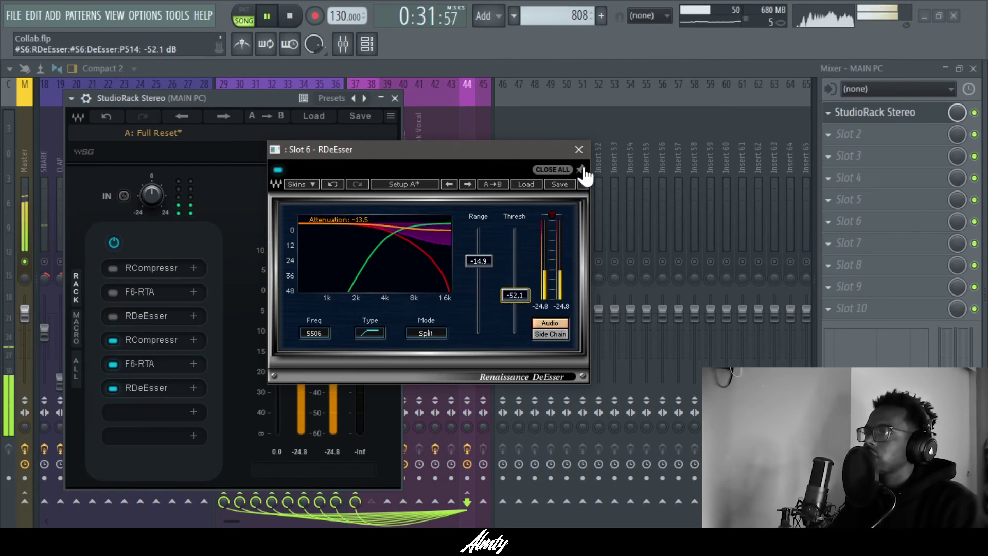
left_click(578, 149)
key("space")
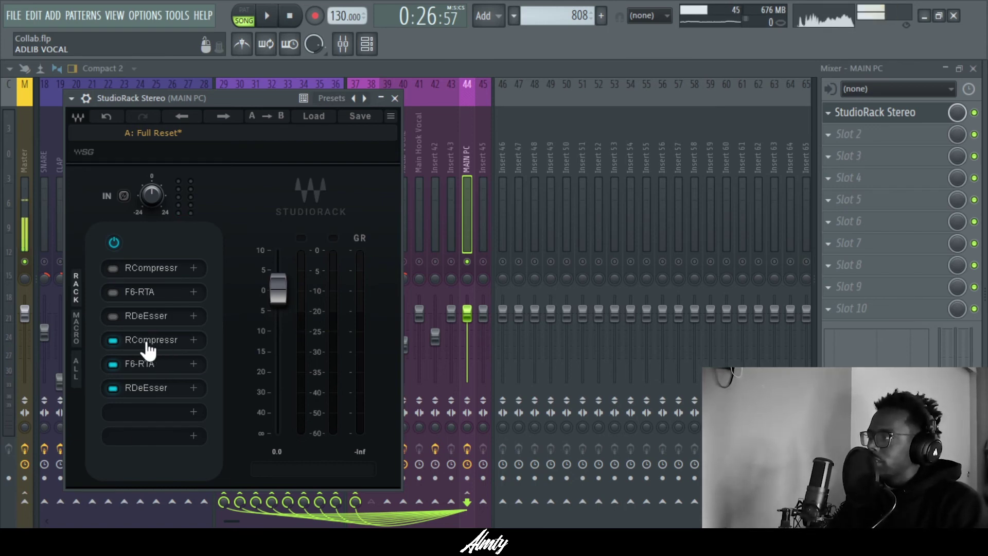
- Review the settings of the active RCompressor, F6-RTA and RDeEsser in the MAIN PC rack
left_click(150, 340)
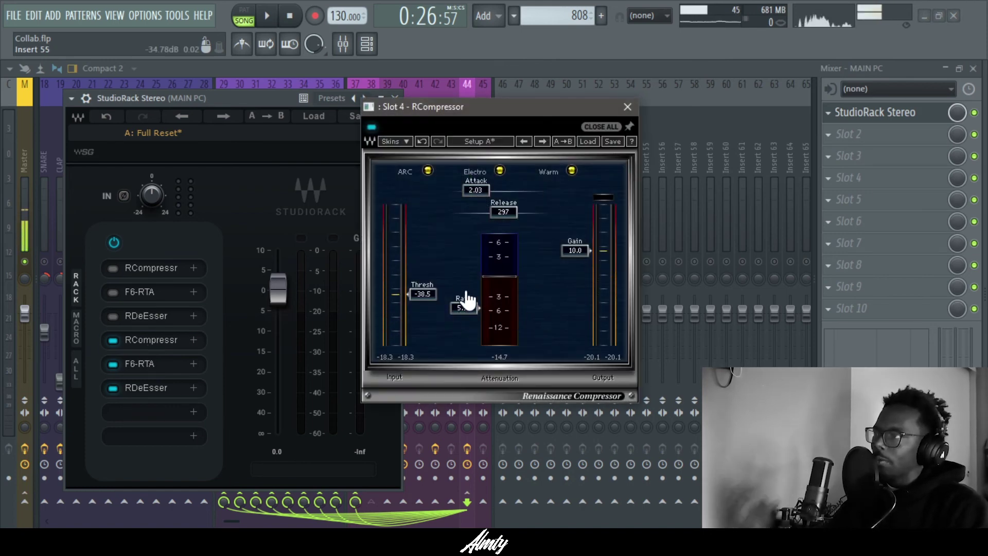
left_click(627, 107)
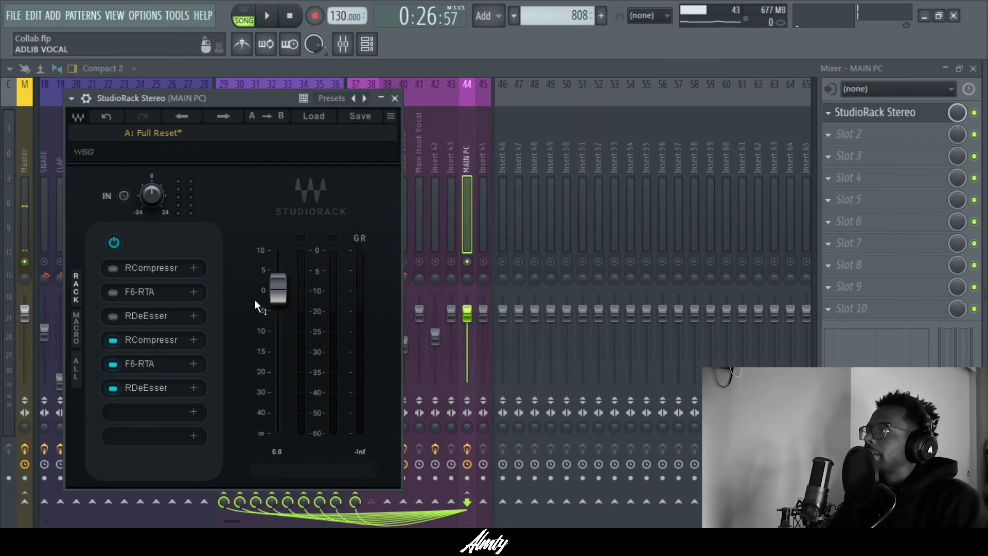
left_click(140, 365)
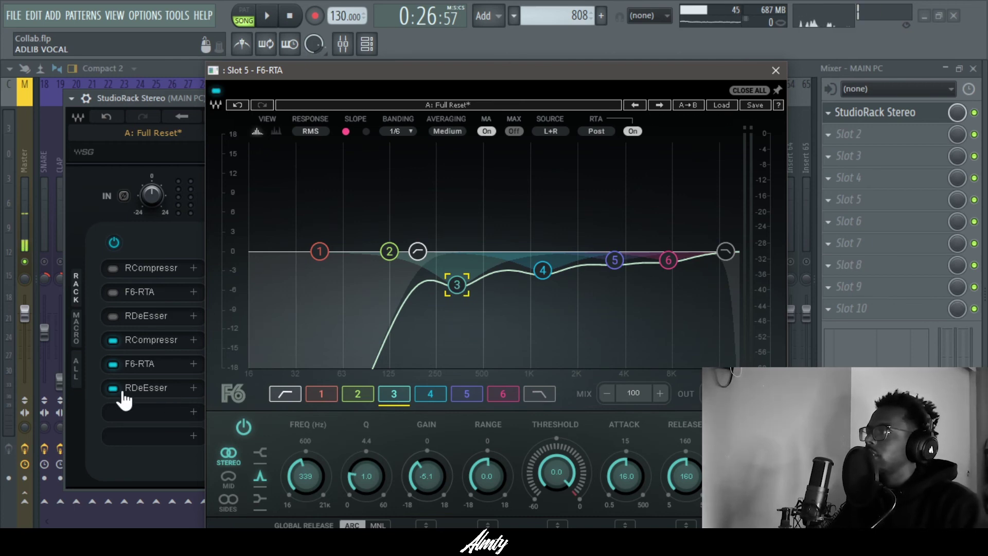
left_click(123, 392)
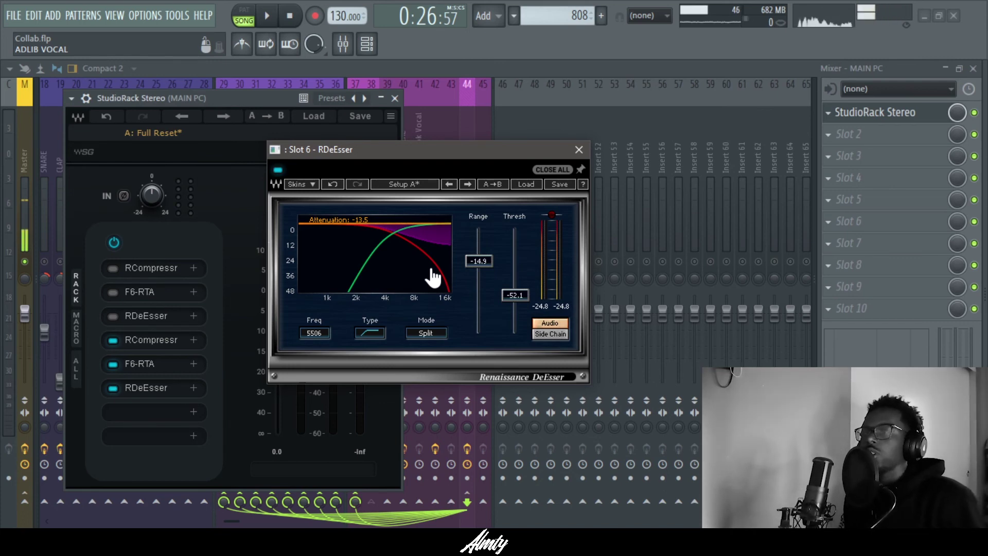
left_click(579, 149)
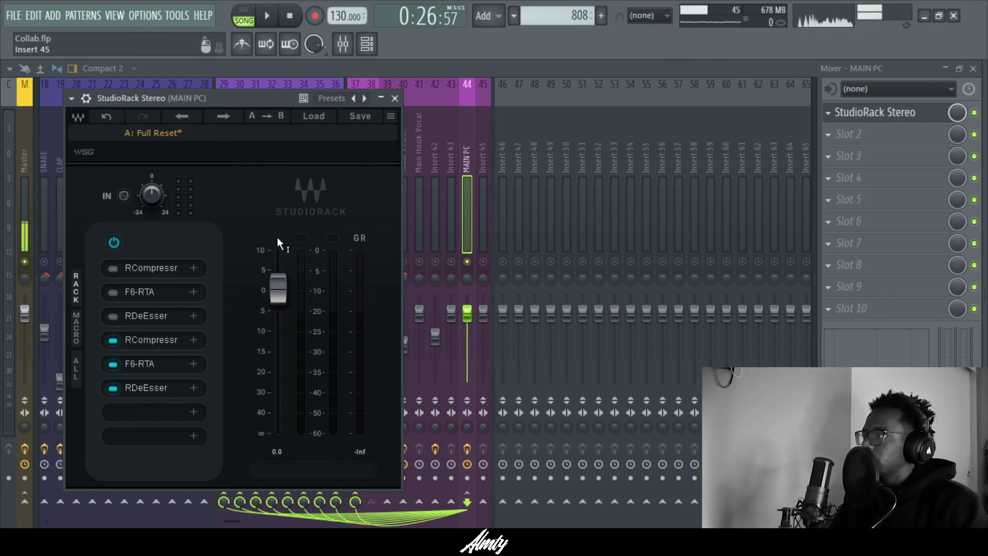
- Close the StudioRack window, then lower the MAIN PC fader to its minimum and unsolo the channel
left_click(395, 99)
left_click_drag(471, 317, 448, 374)
right_click(469, 262)
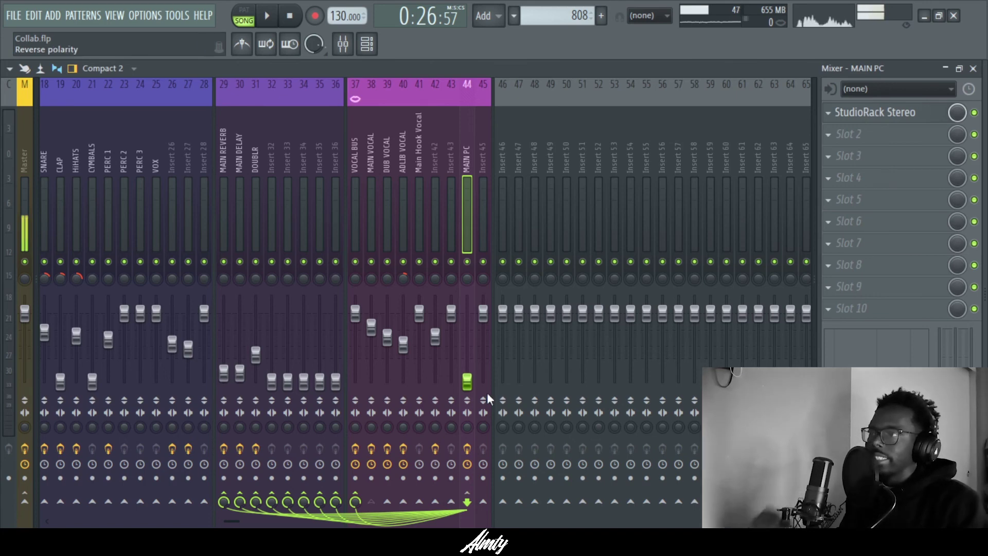
- Raise the MAIN PC fader to about -9.6 dB during playback and compare the mix with the channel muted and unmuted
key("space")
left_click_drag(467, 382, 467, 341)
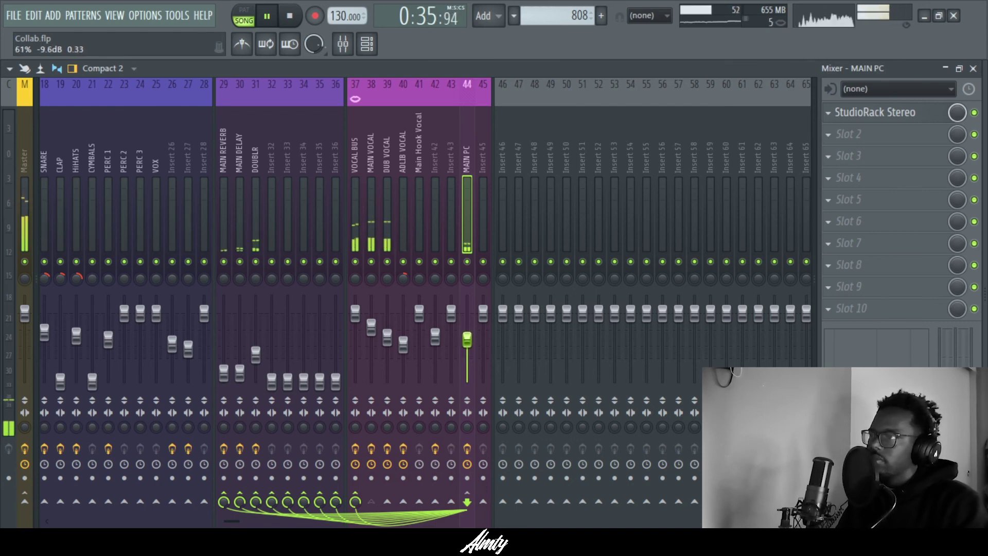
left_click(468, 262)
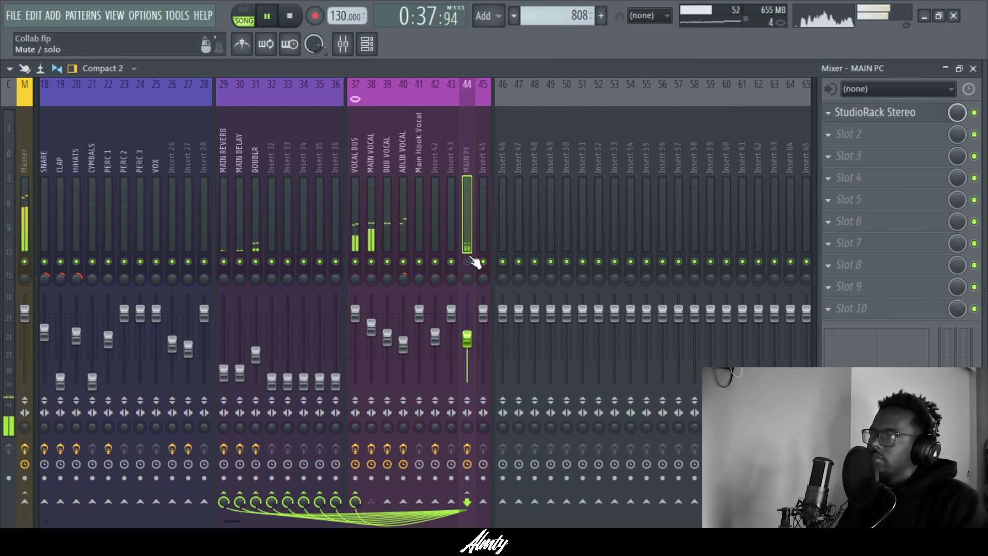
left_click(468, 260)
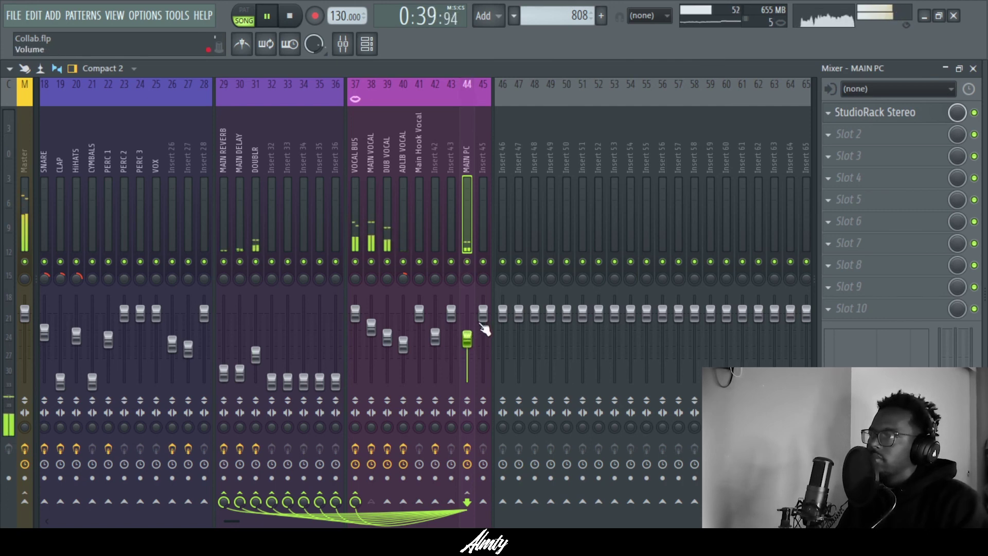
- Fine-tune the MAIN PC fader slightly higher while comparing the mix with the channel muted and unmuted, and stop playback
left_click_drag(466, 339, 467, 336)
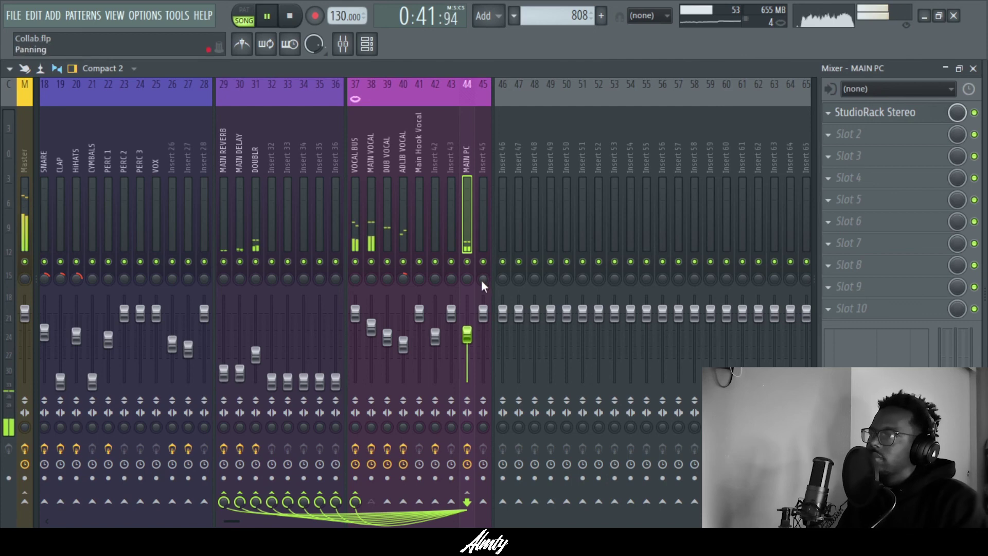
left_click(469, 261)
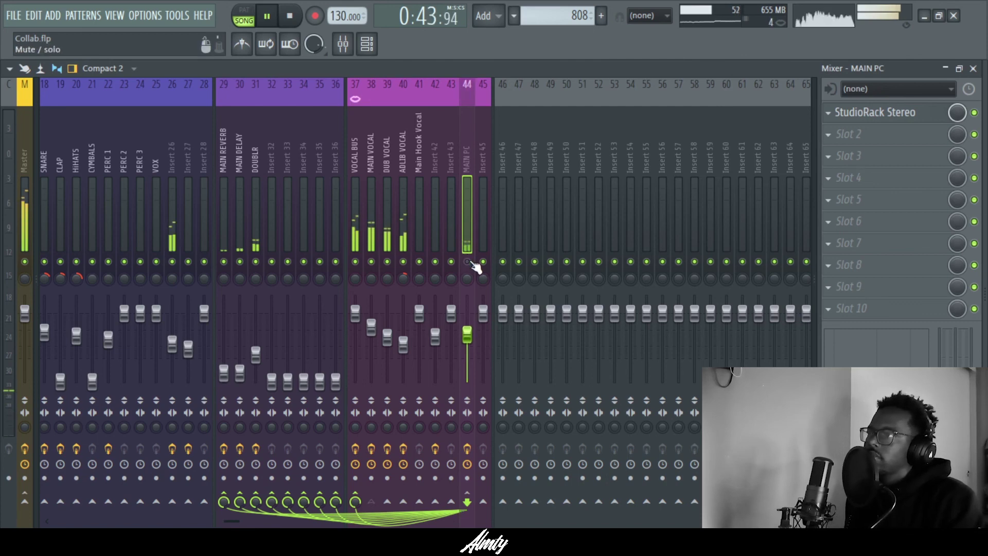
left_click(468, 261)
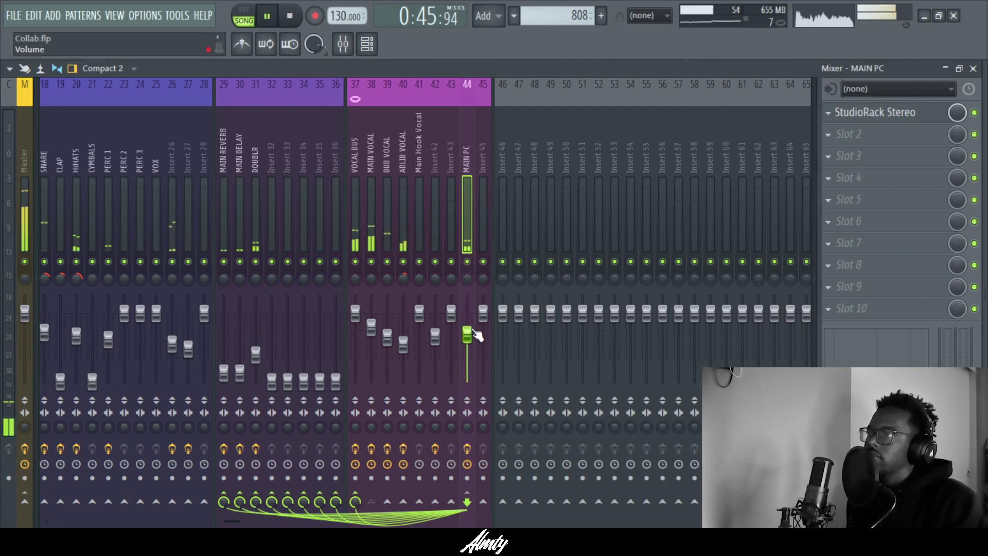
left_click_drag(475, 335, 467, 354)
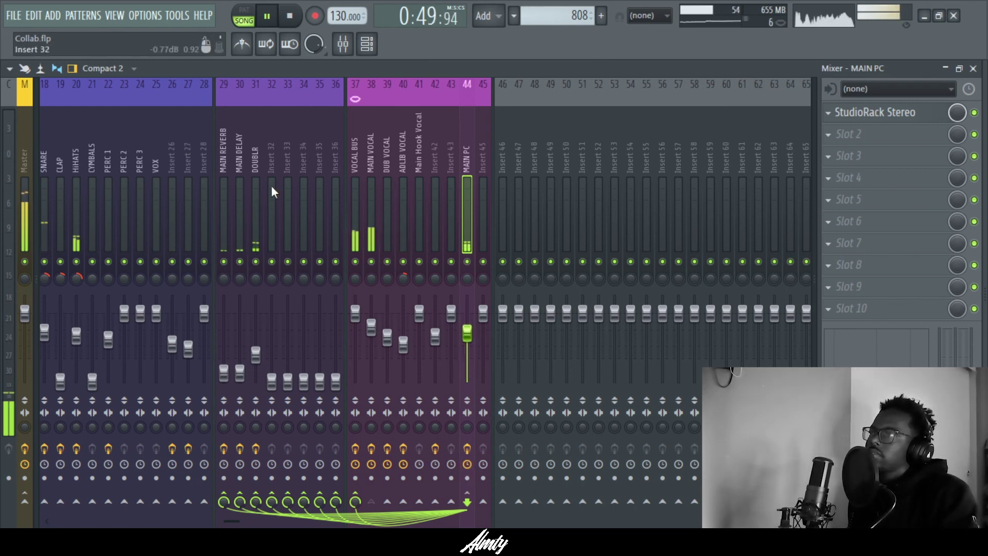
left_click(306, 18)
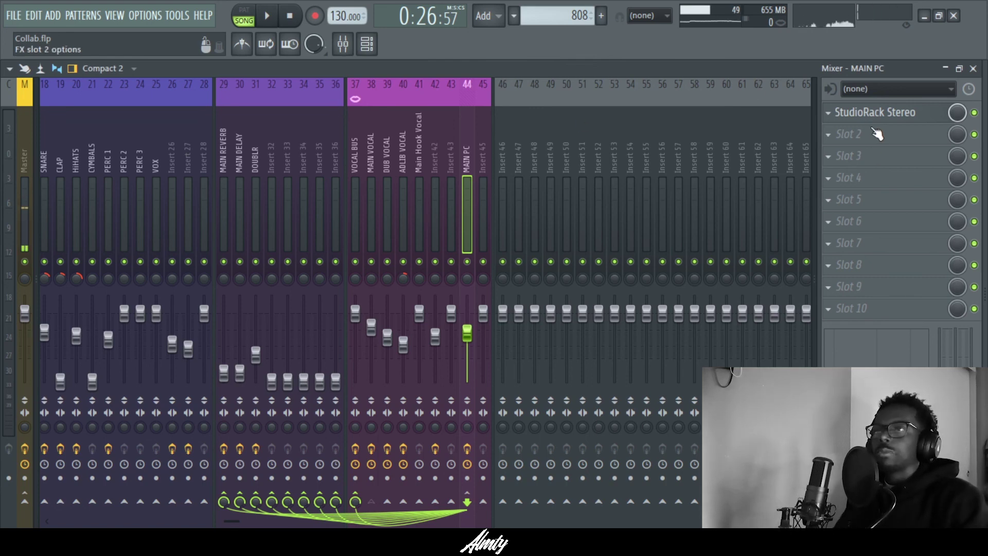
- Review the active RCompressor's settings in the MAIN PC StudioRack and close both windows
left_click(885, 115)
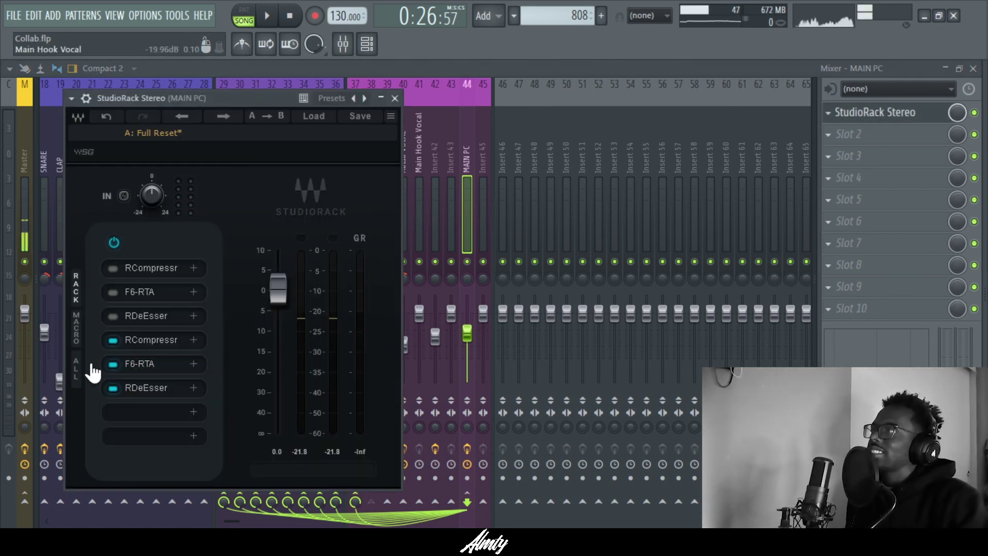
left_click(176, 341)
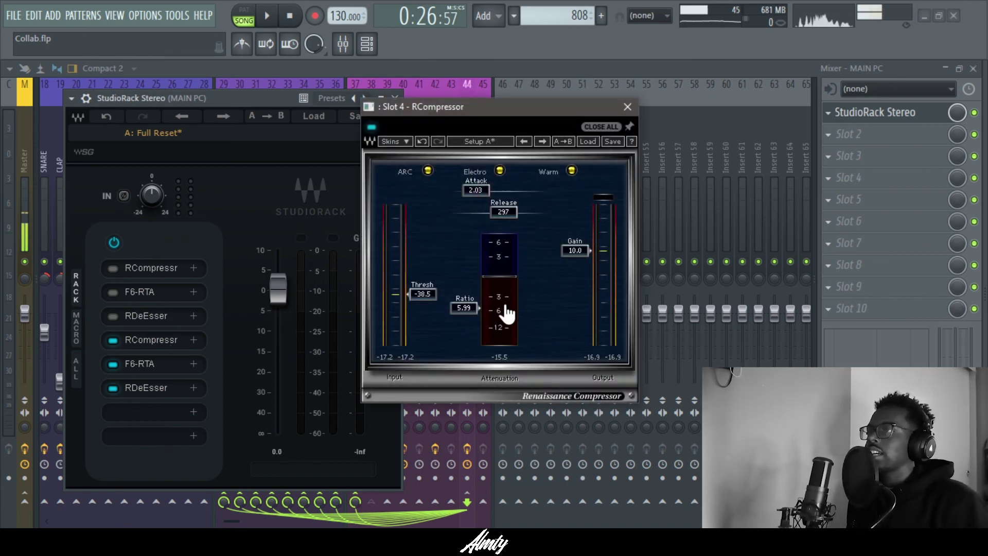
left_click(628, 106)
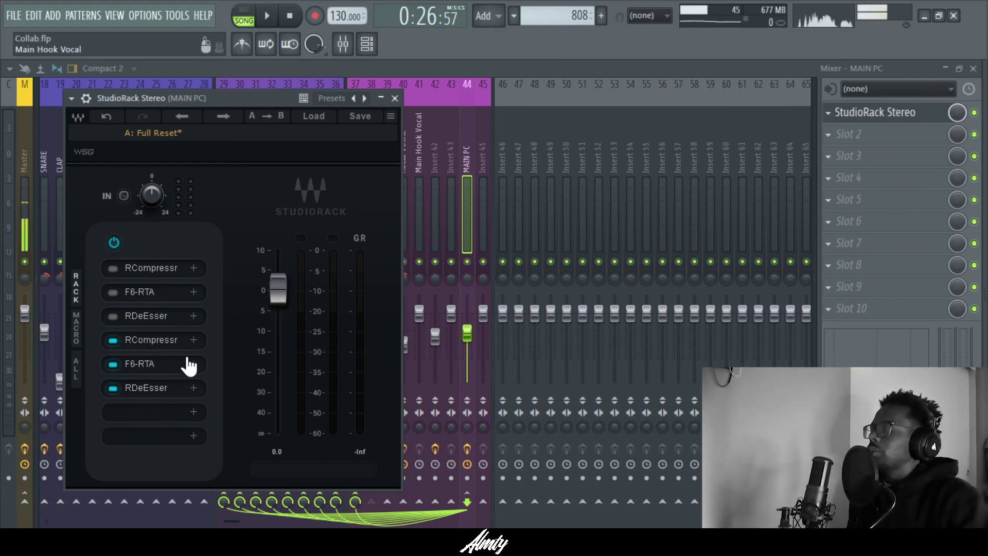
left_click(395, 98)
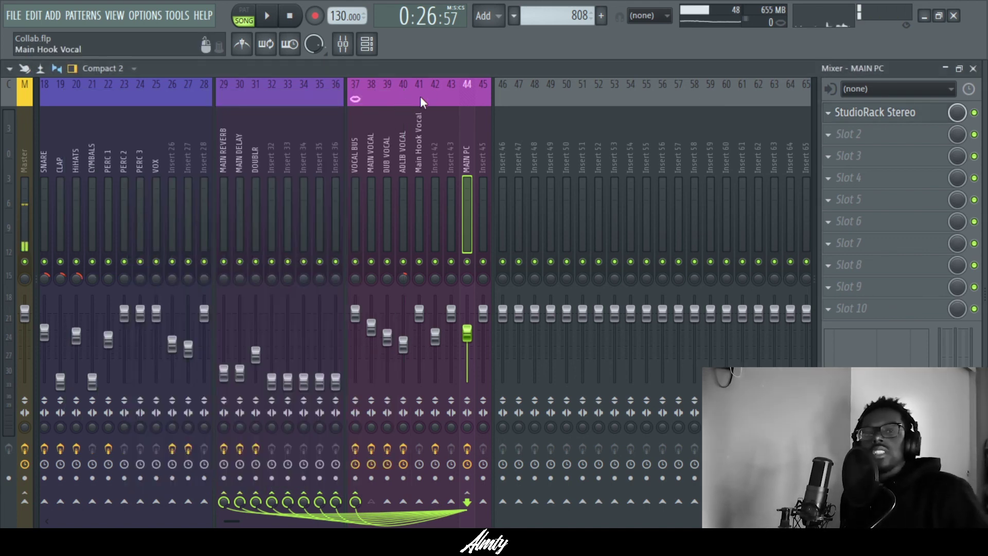